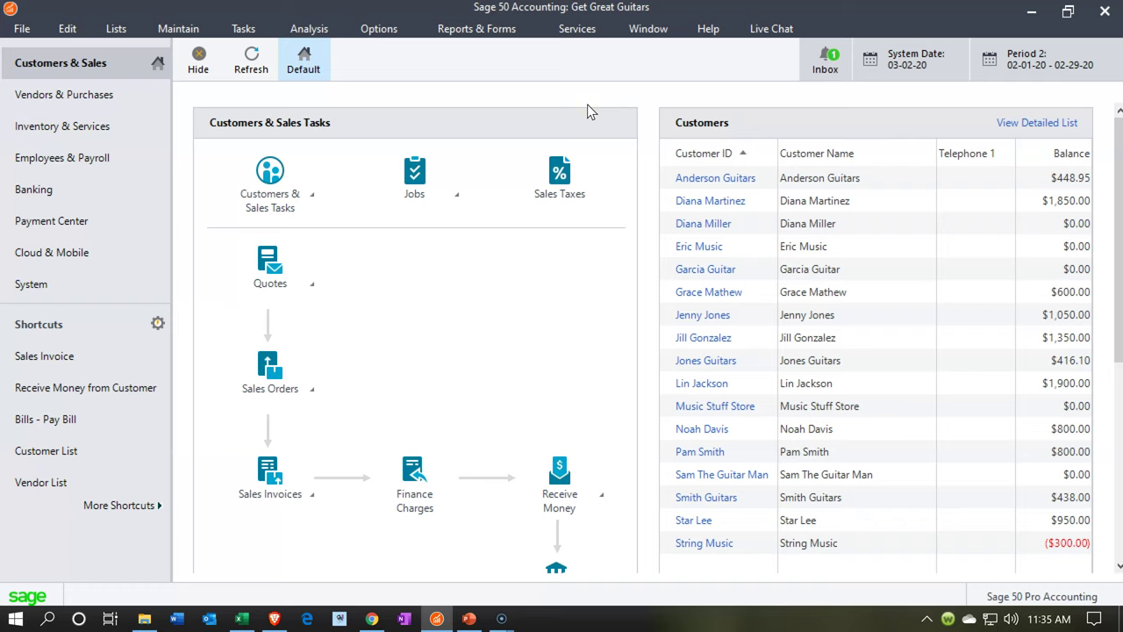
# Step: Display the standard Balance Sheet from the Financial Statements reports for the current period
pyautogui.click(497, 40)
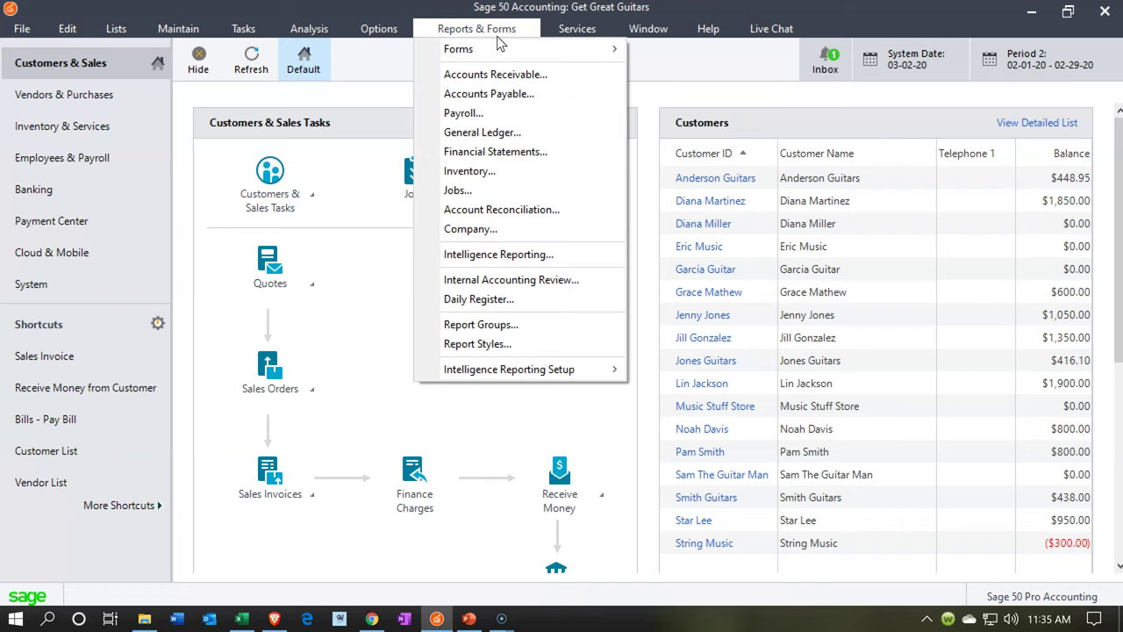
pyautogui.click(515, 132)
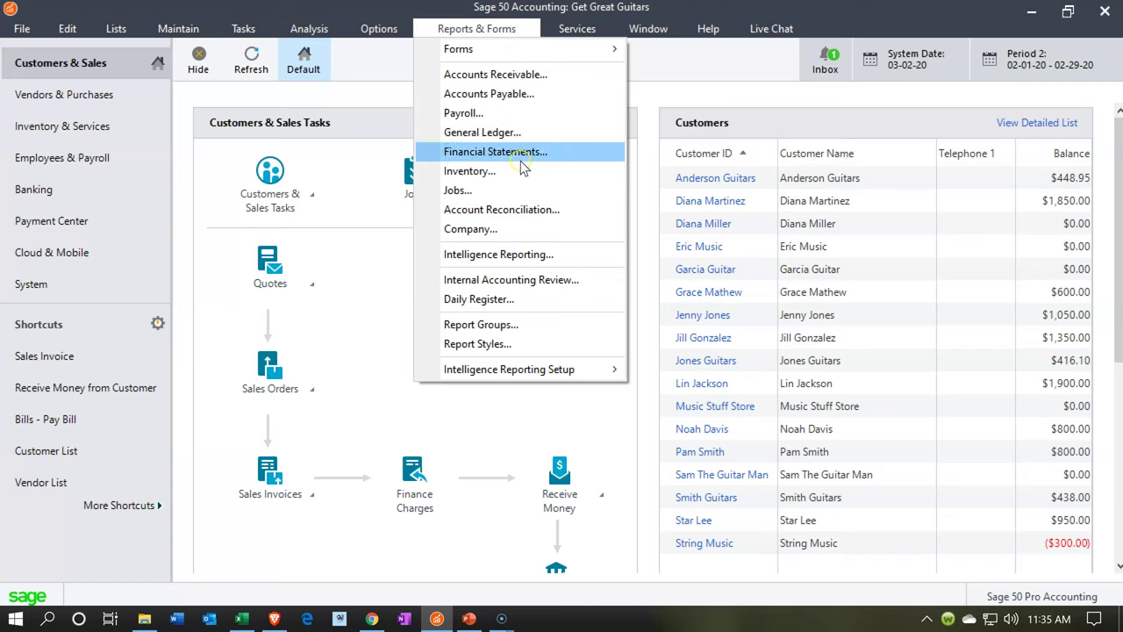
pyautogui.click(521, 167)
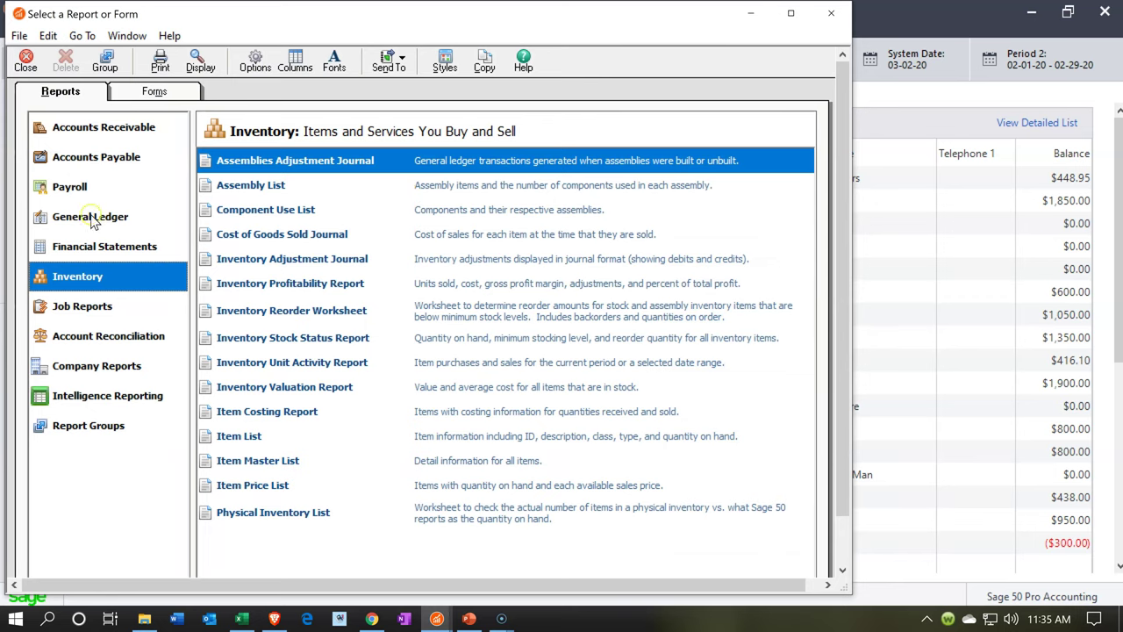
pyautogui.click(91, 245)
pyautogui.doubleClick(289, 165)
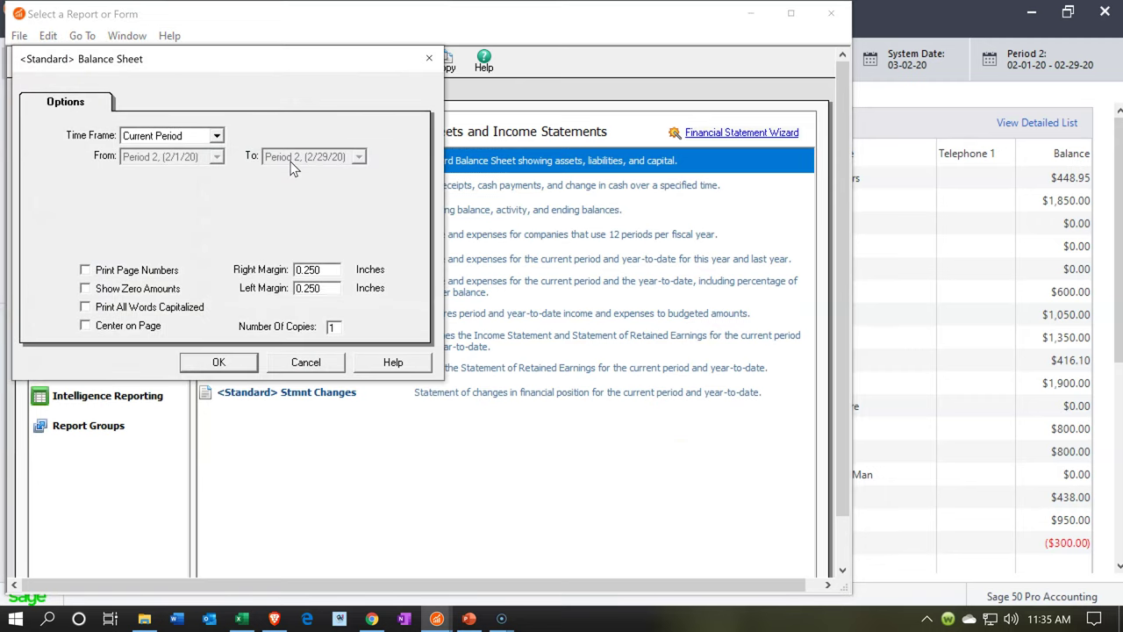
pyautogui.click(230, 363)
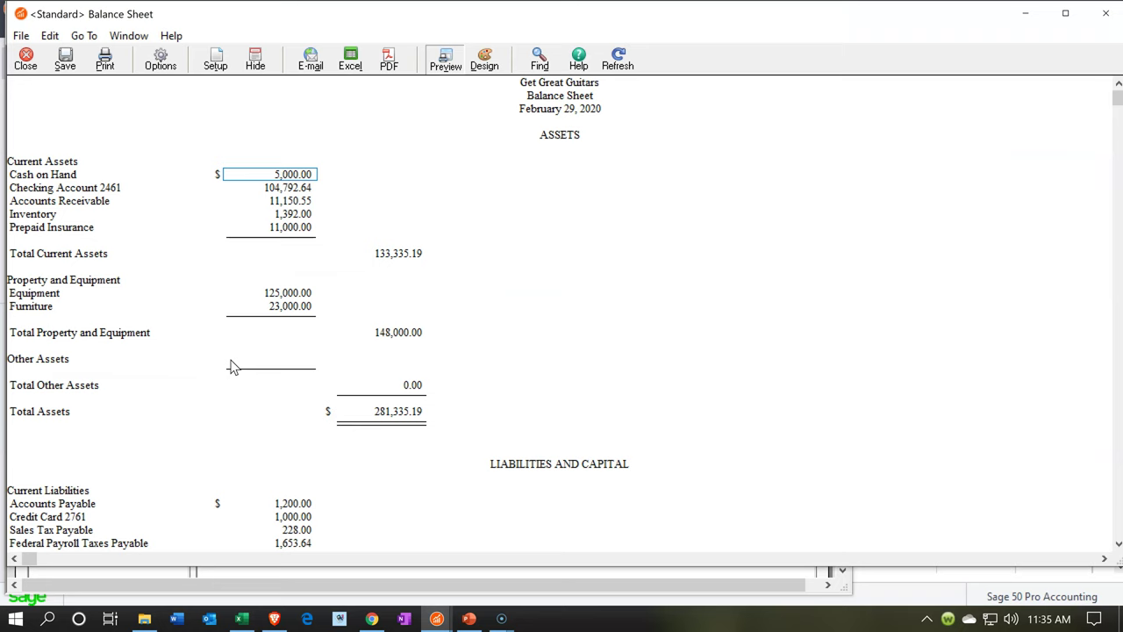
# Step: Display the standard Income Statement for the current period with page numbers and zero amounts switched off
pyautogui.click(436, 618)
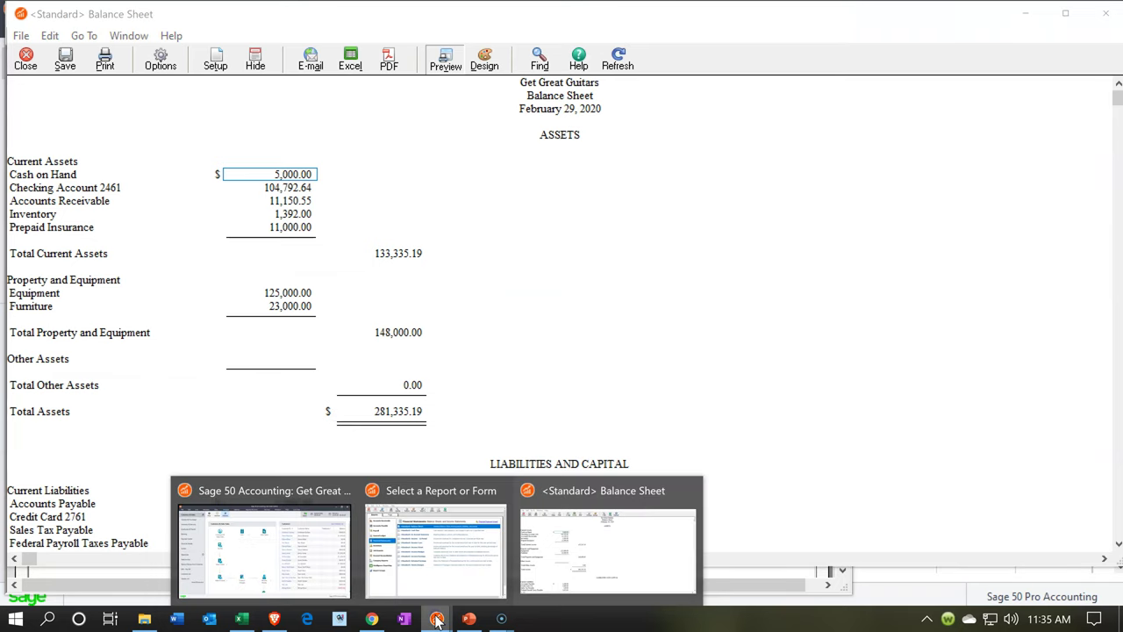
pyautogui.moveTo(433, 571)
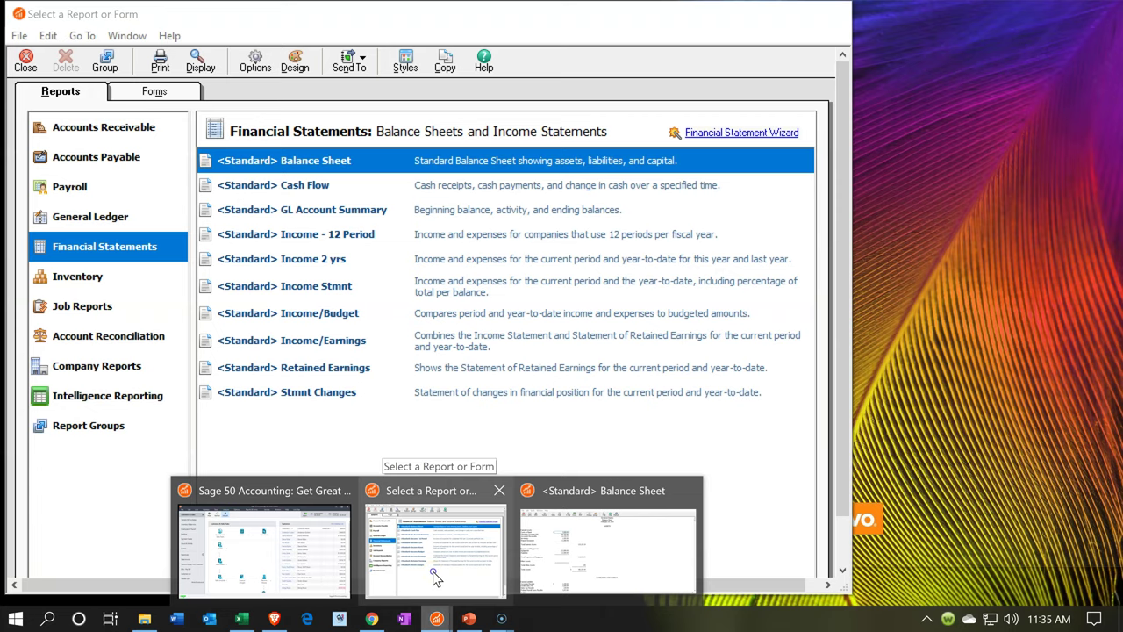
pyautogui.click(433, 571)
pyautogui.doubleClick(322, 290)
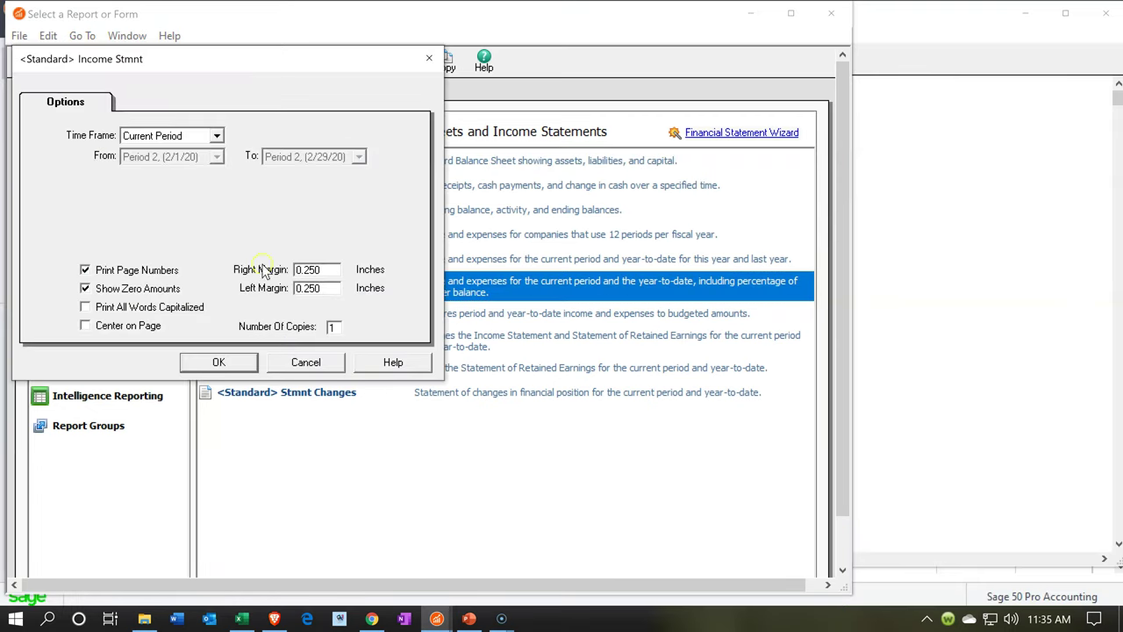
pyautogui.click(85, 269)
pyautogui.click(85, 269)
pyautogui.click(85, 270)
pyautogui.click(85, 288)
pyautogui.click(218, 362)
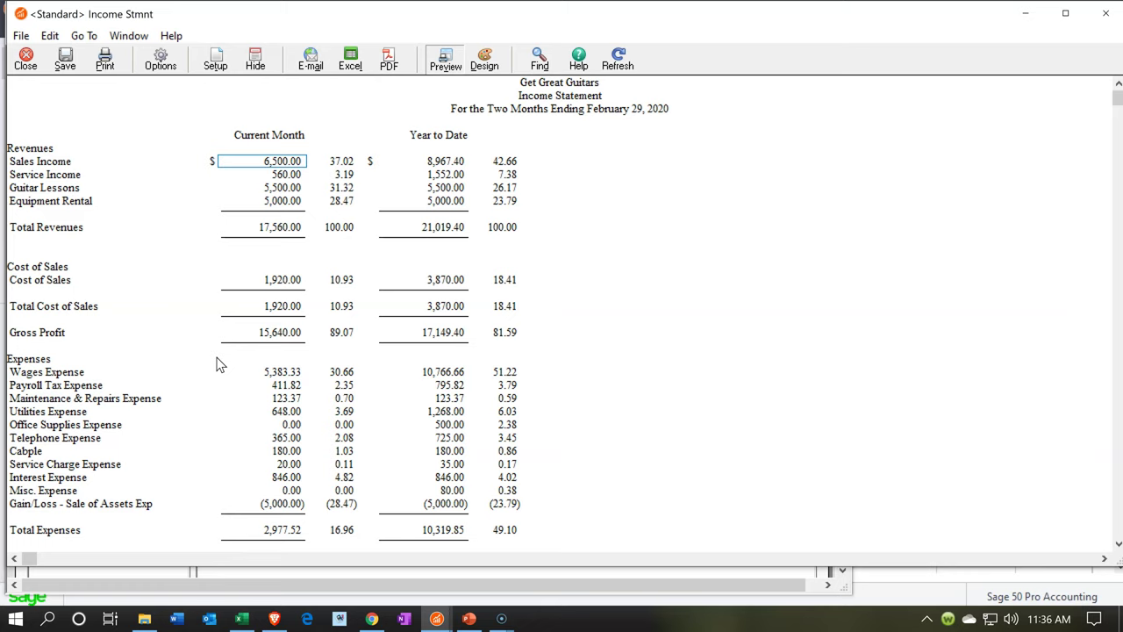
# Step: Switch to the Excel workbook Invoice Adjusting & Reversing Entry.xlsx and narrow column D to a thin spacer
pyautogui.click(639, 174)
pyautogui.click(269, 584)
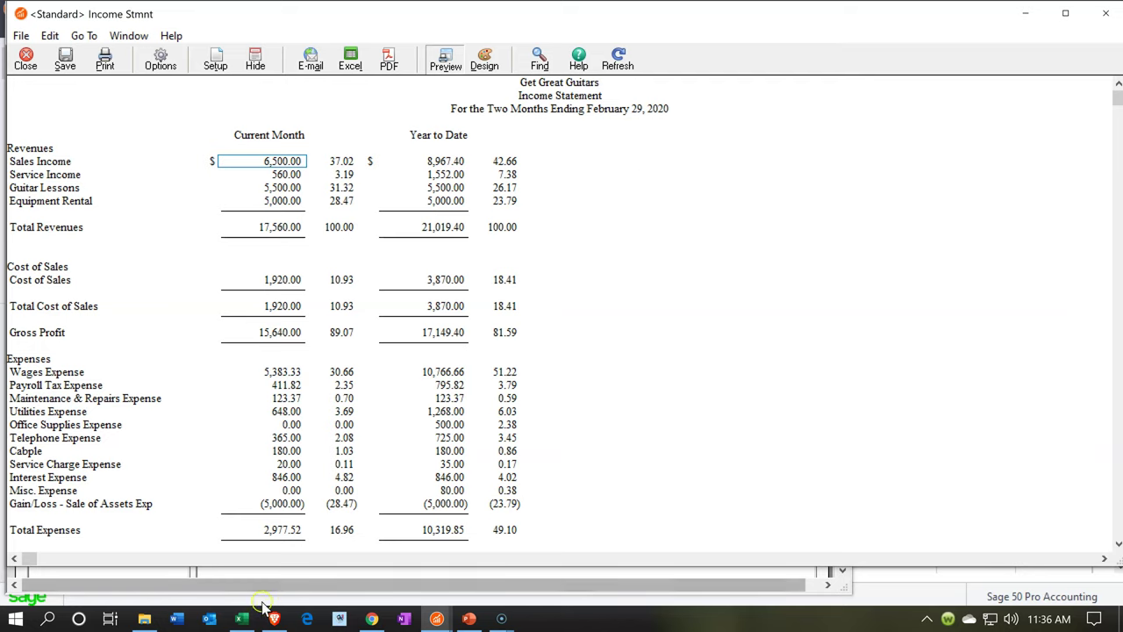
pyautogui.click(241, 618)
pyautogui.click(269, 454)
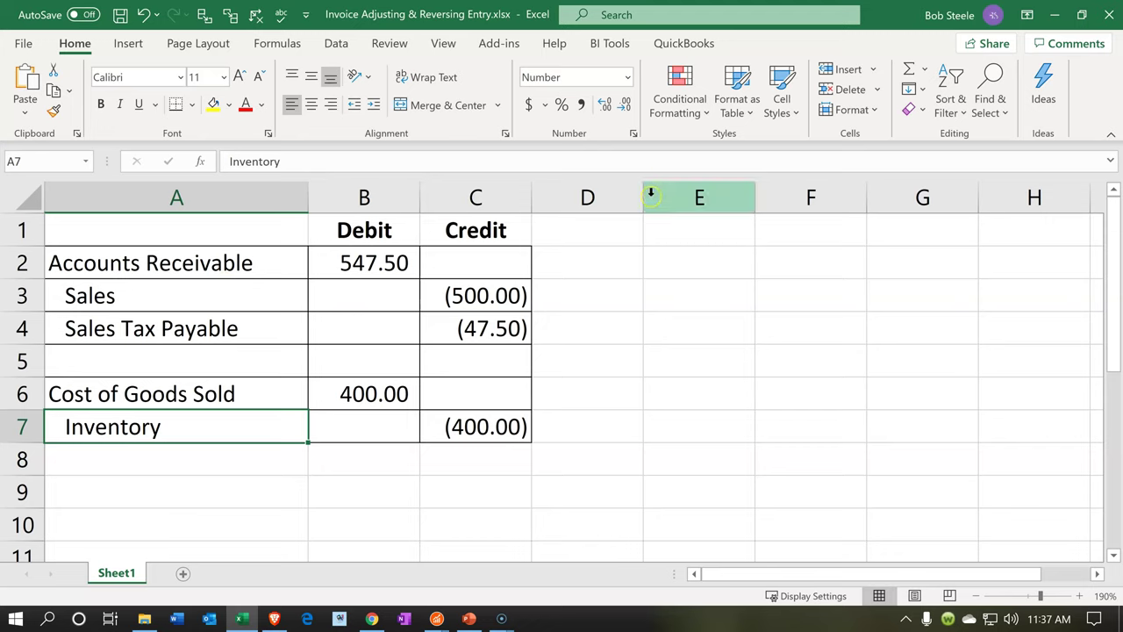
pyautogui.moveTo(639, 193); pyautogui.dragTo(553, 206)
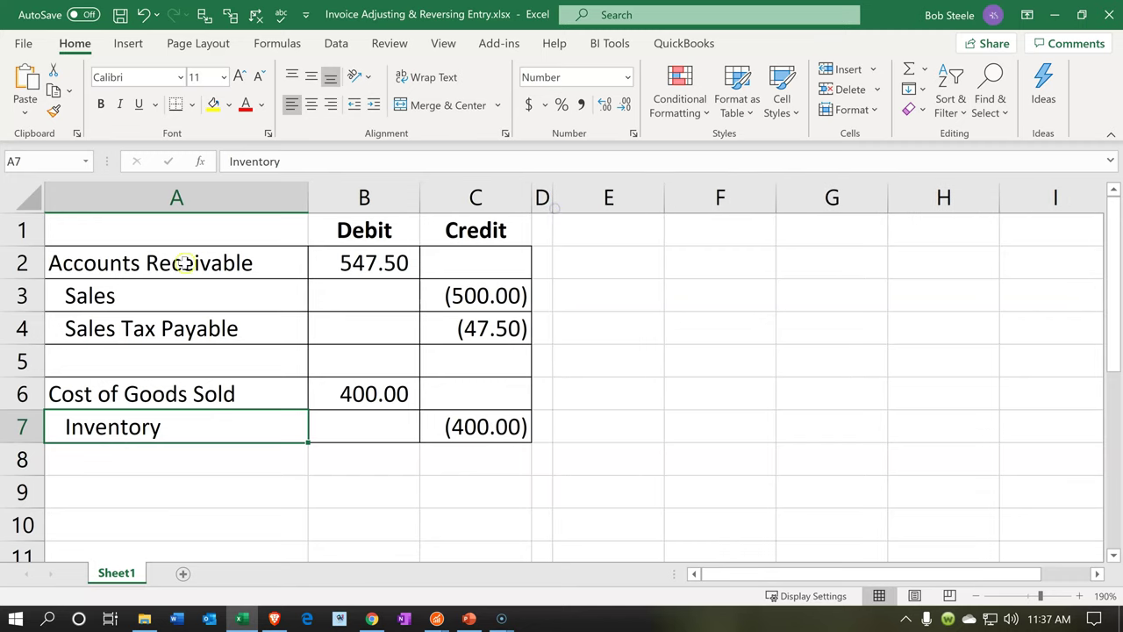
# Step: Copy the journal entry table A1:C7 to E1 and fit column E to its account names
pyautogui.moveTo(160, 226); pyautogui.dragTo(497, 427)
pyautogui.hotkey('ctrl', 'c')
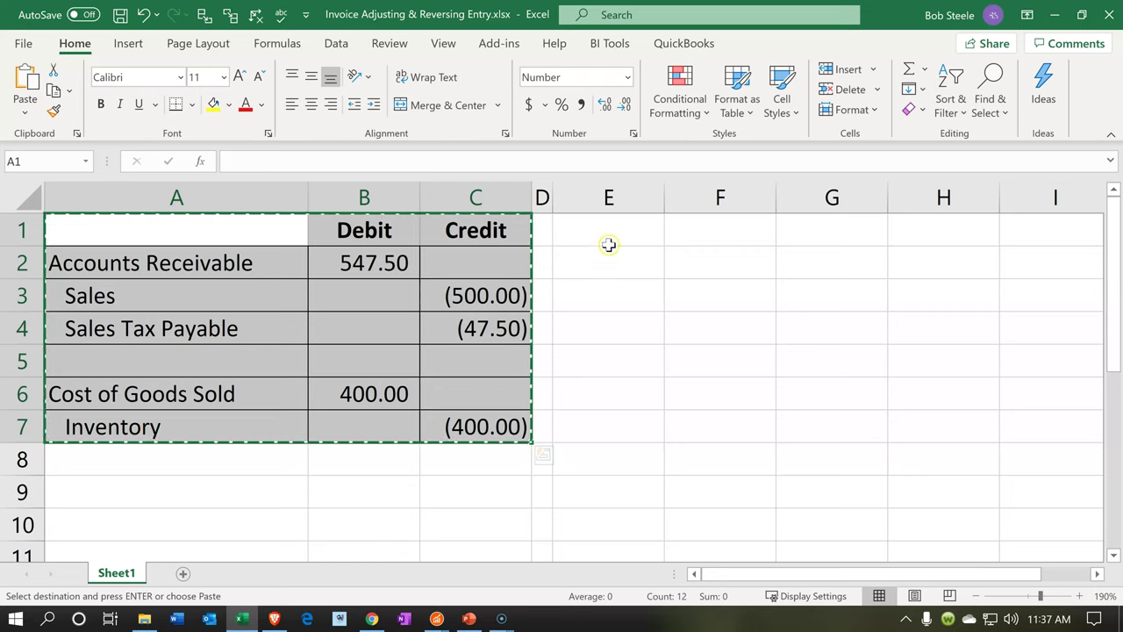
pyautogui.click(611, 231)
pyautogui.hotkey('ctrl', 'v')
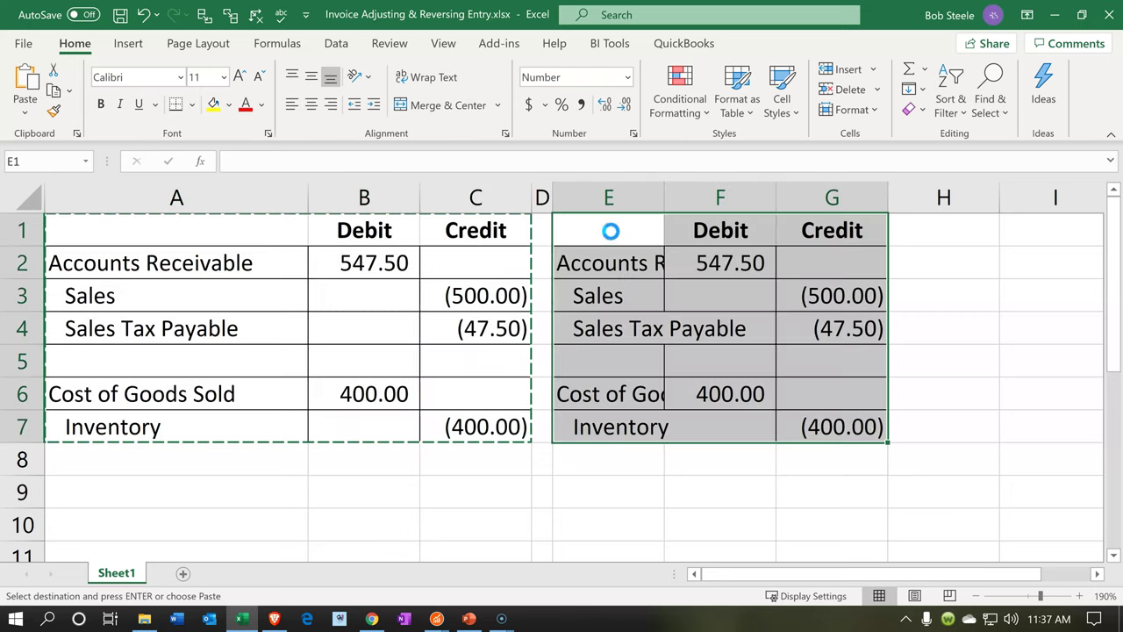
pyautogui.click(650, 217)
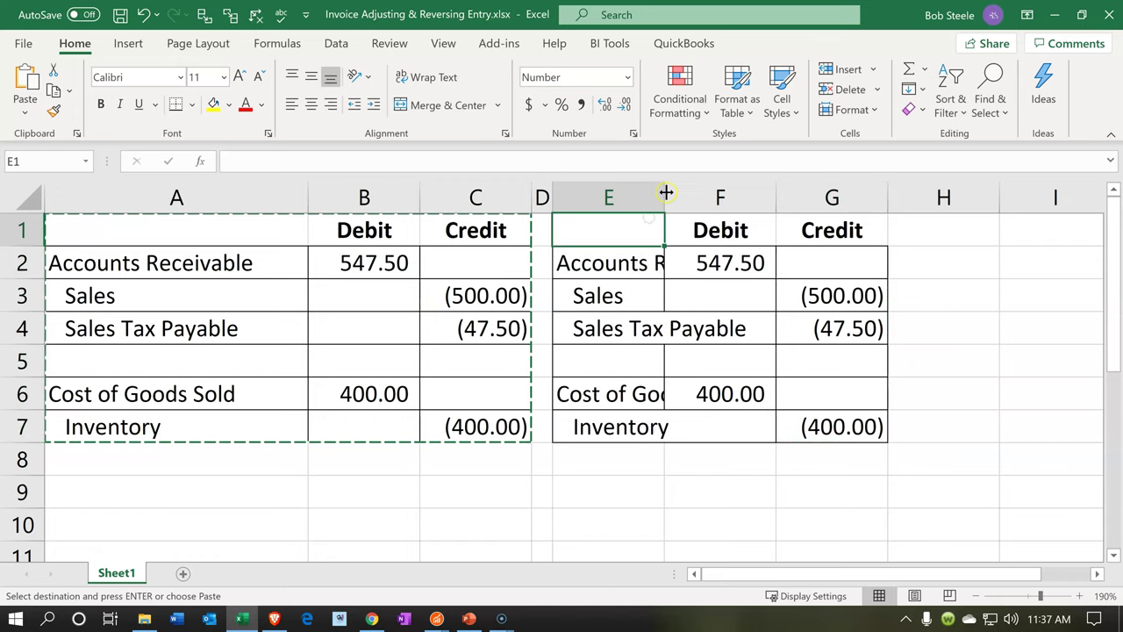
pyautogui.doubleClick(666, 192)
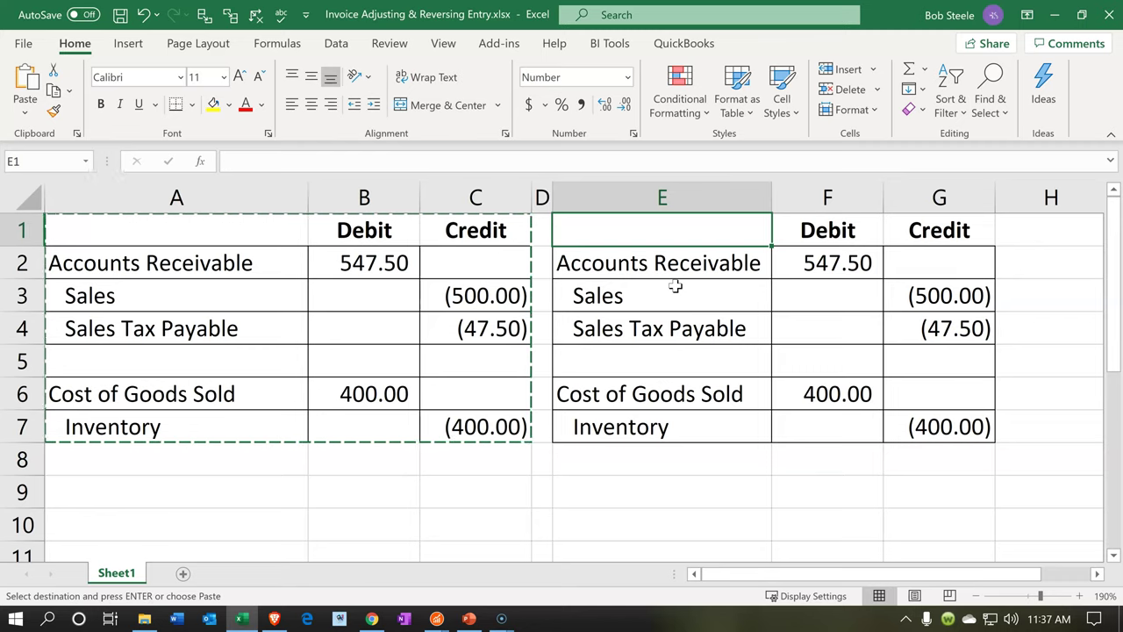
# Step: Clear the debit and credit amounts in F2:G7 of the copied table
pyautogui.moveTo(797, 263); pyautogui.dragTo(796, 325)
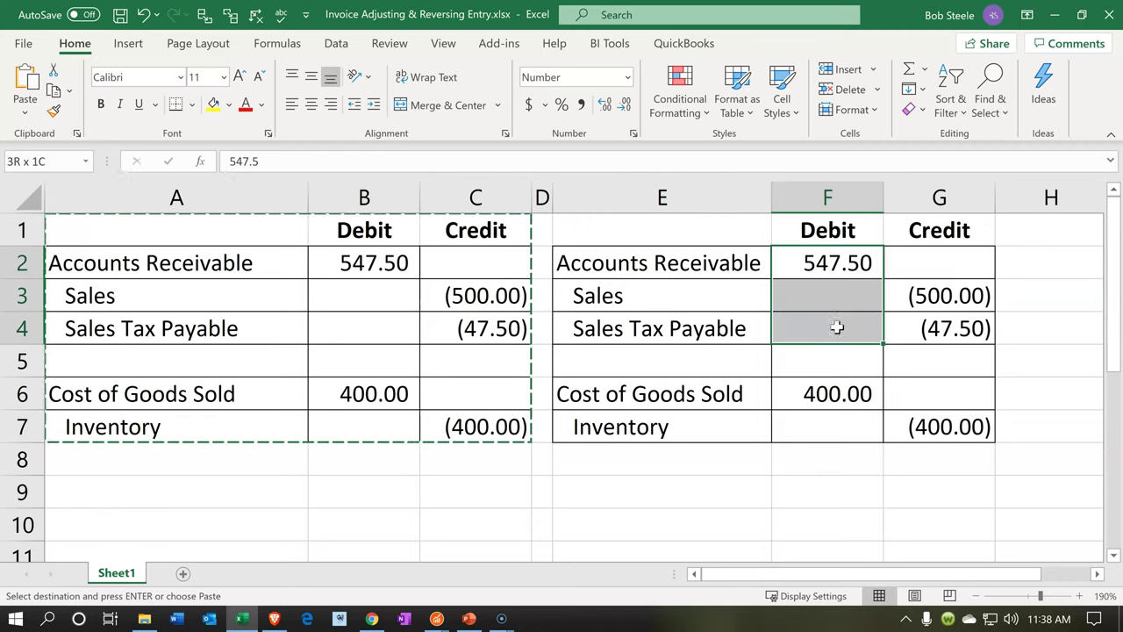
pyautogui.moveTo(876, 394); pyautogui.dragTo(910, 427)
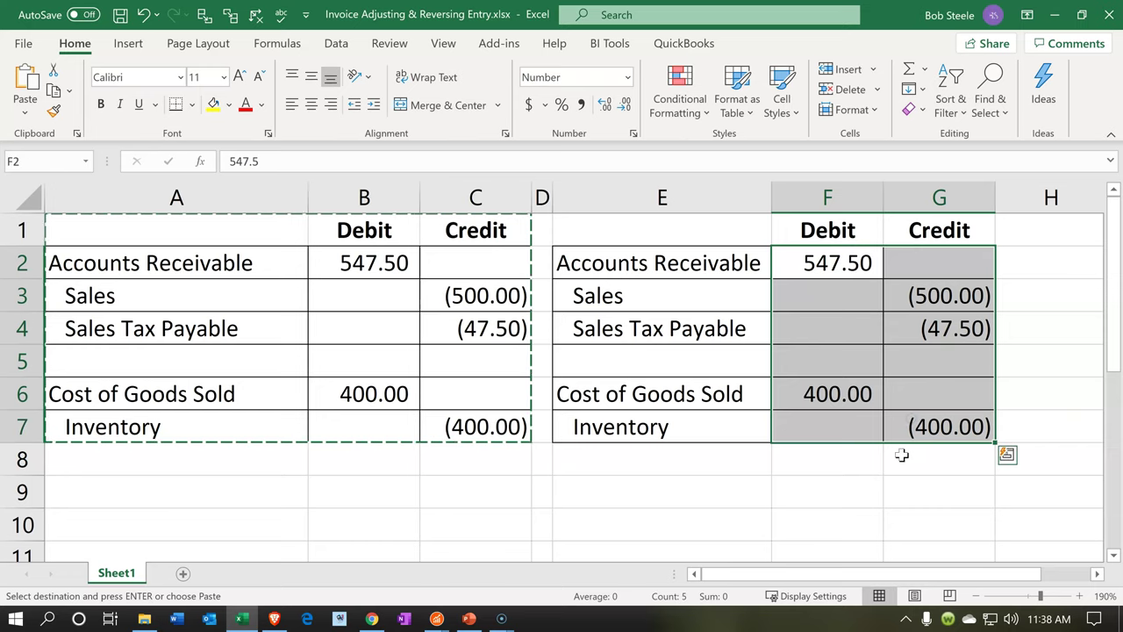
pyautogui.press('Delete')
# Step: Remove the indent from Sales, Sales Tax Payable and Inventory in column E of the copied table
pyautogui.click(658, 284)
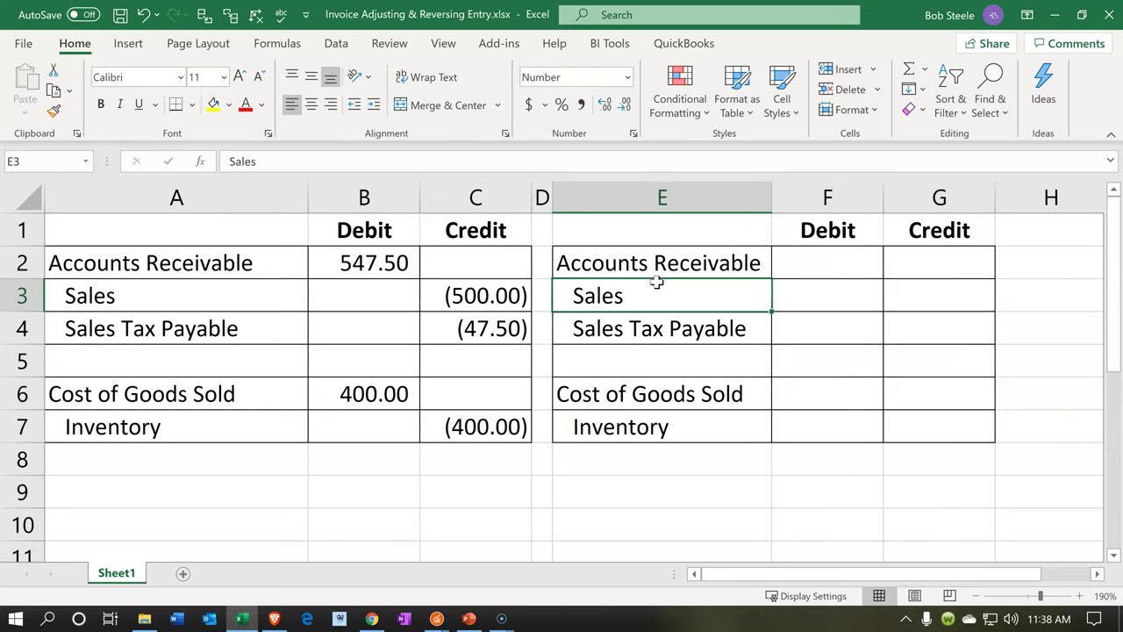
pyautogui.click(355, 105)
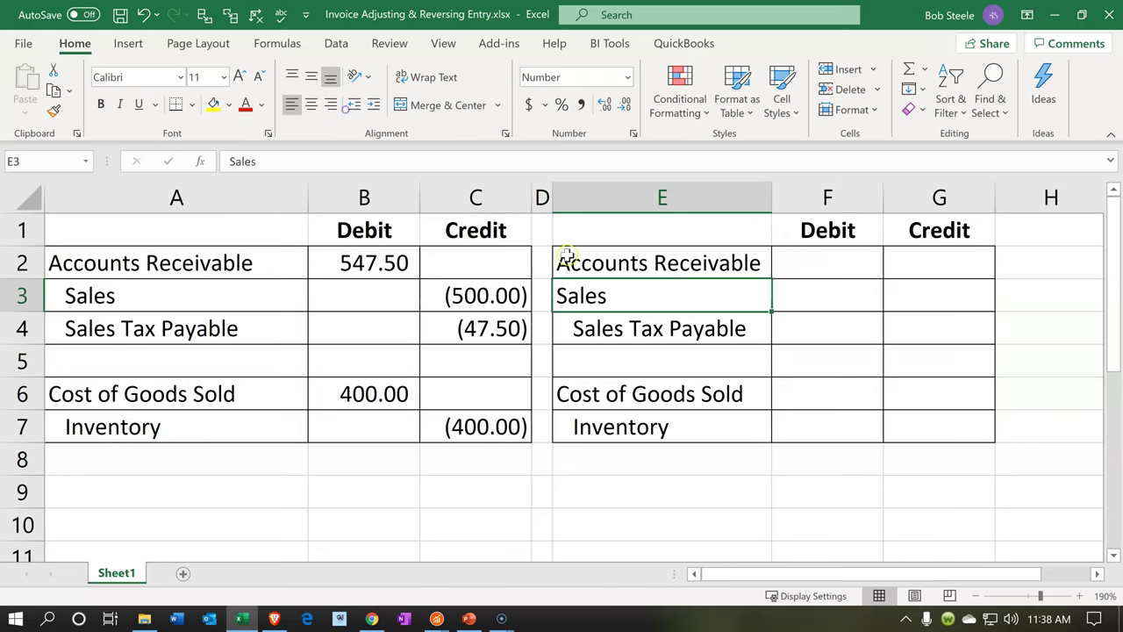
pyautogui.click(606, 314)
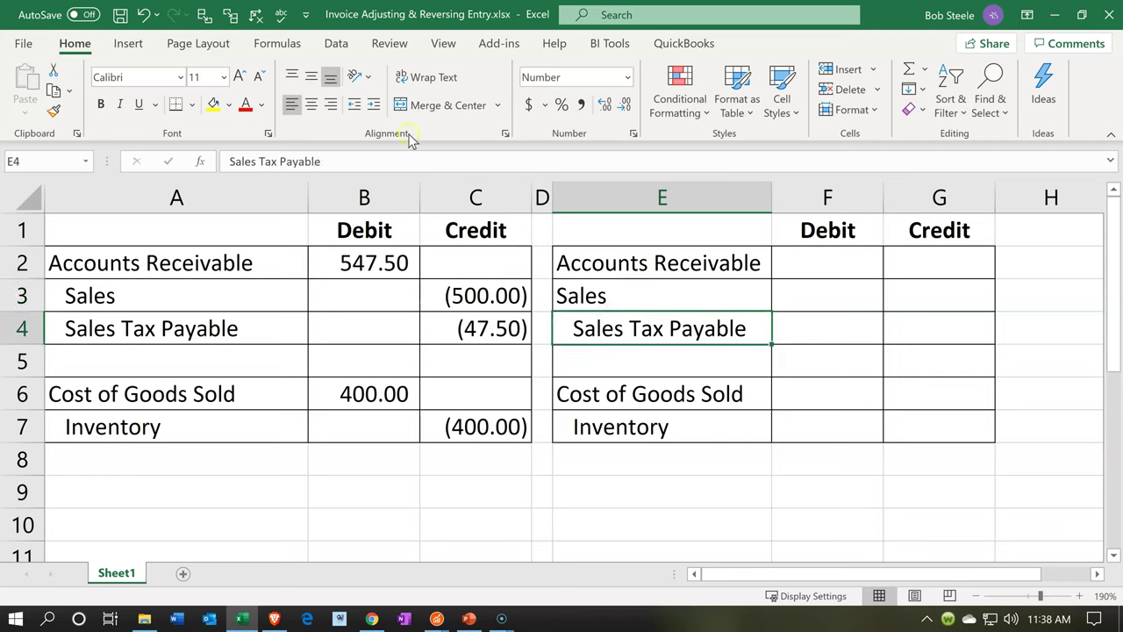
pyautogui.click(355, 104)
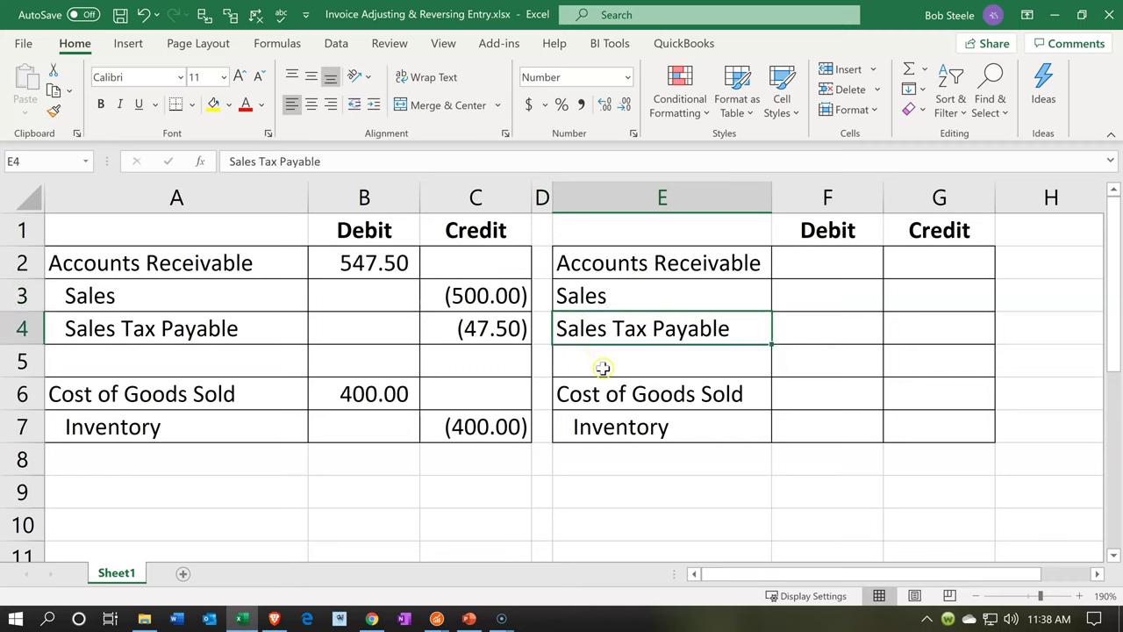
pyautogui.click(603, 414)
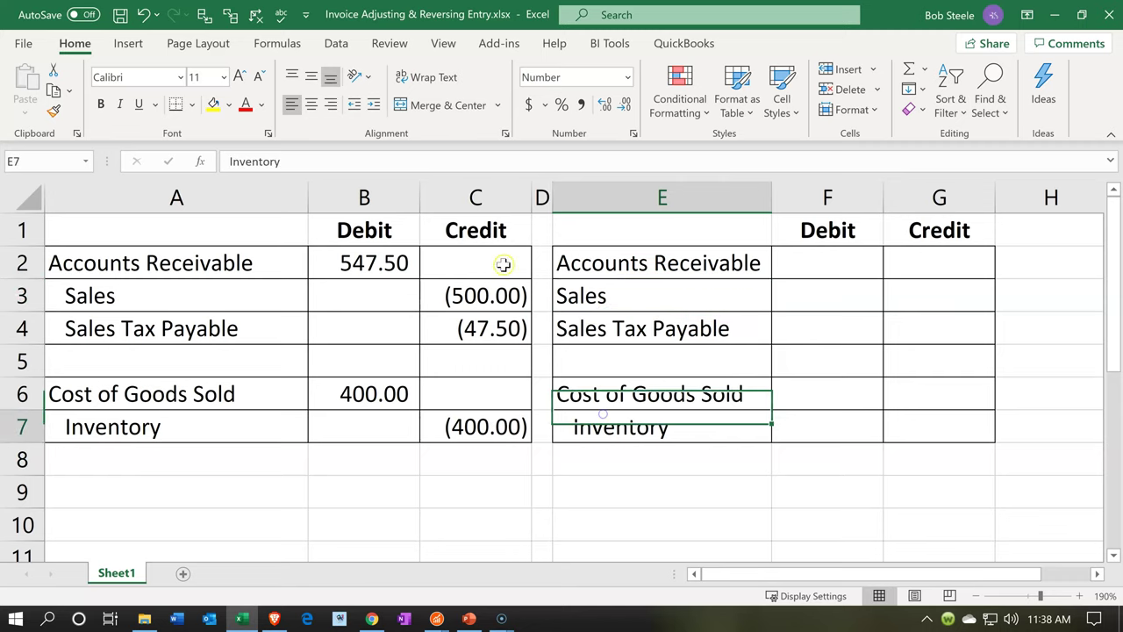
pyautogui.click(355, 105)
# Step: Enter the formula -B2 in G2 to credit Accounts Receivable in the reversing entry
pyautogui.click(960, 268)
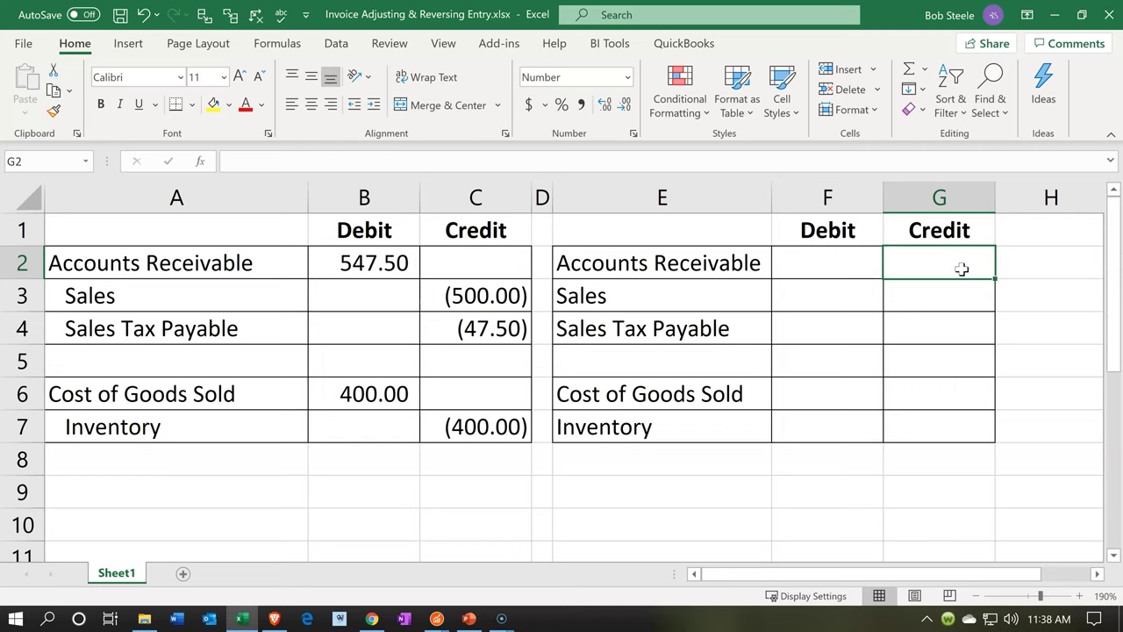
pyautogui.write('-')
pyautogui.press('Left')
pyautogui.press('Left')
pyautogui.press('Left')
pyautogui.press('Left')
pyautogui.press('Left')
pyautogui.press('Left')
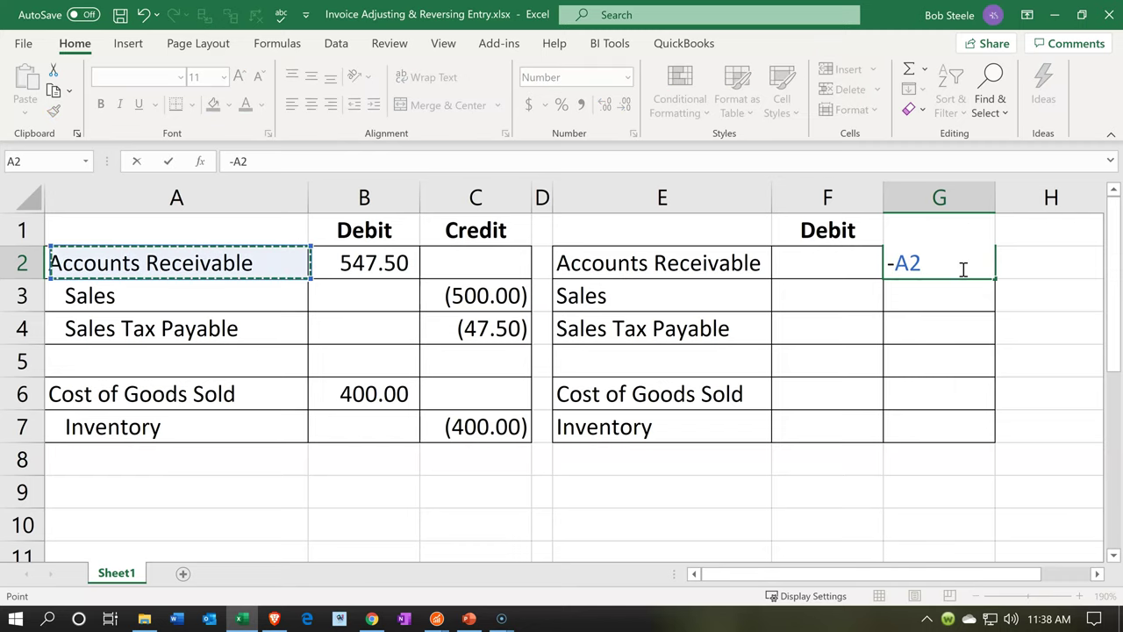
pyautogui.press('Right')
pyautogui.press('Return')
# Step: Enter -C3 in F3 and -C4 in F4 to debit Sales and Sales Tax Payable in the reversing entry
pyautogui.press('Left')
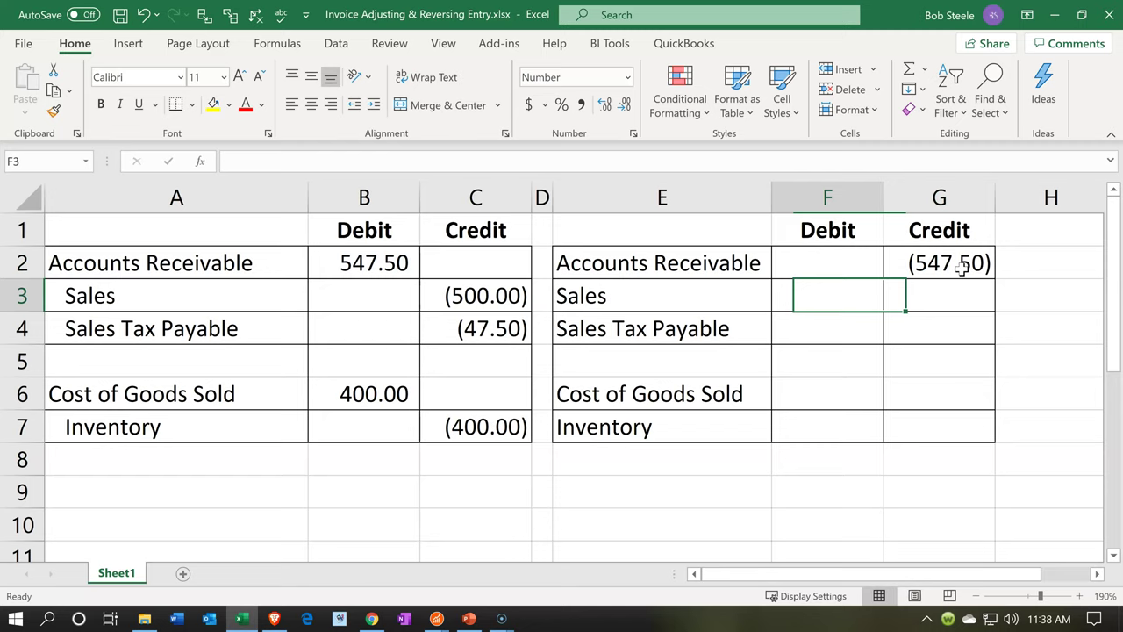
pyautogui.write('-')
pyautogui.press('Left')
pyautogui.press('Left')
pyautogui.press('Left')
pyautogui.press('Return')
pyautogui.write('-')
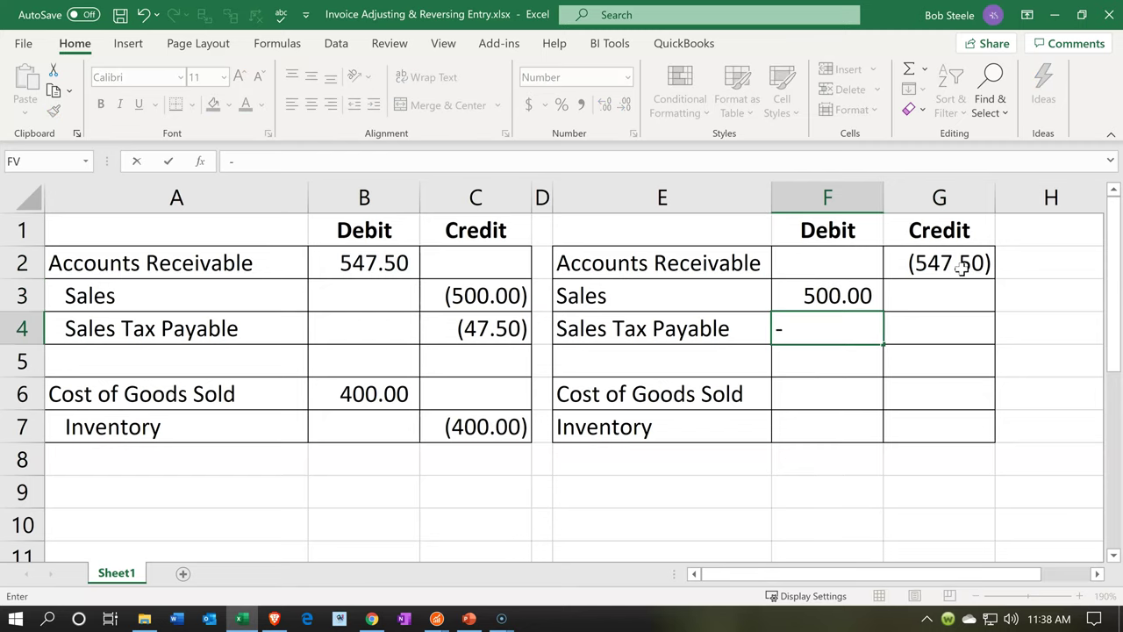
pyautogui.press('Left')
pyautogui.press('Left')
pyautogui.press('Return')
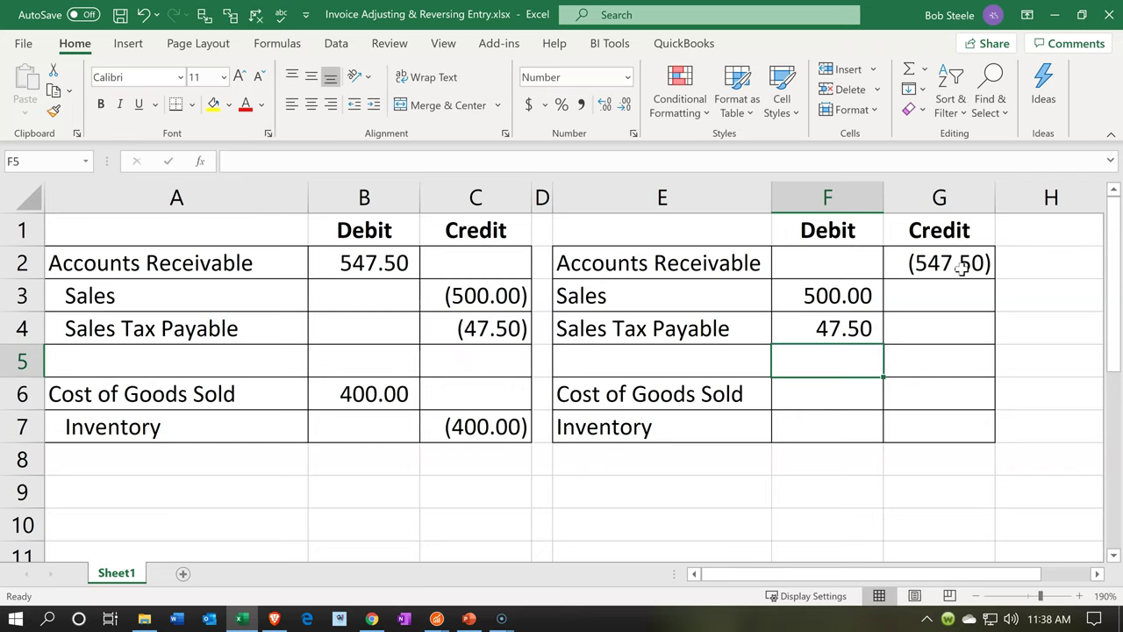
# Step: Enter the formula -B6 in G6 to credit Cost of Goods Sold in the reversing entry
pyautogui.press('Down')
pyautogui.press('Right')
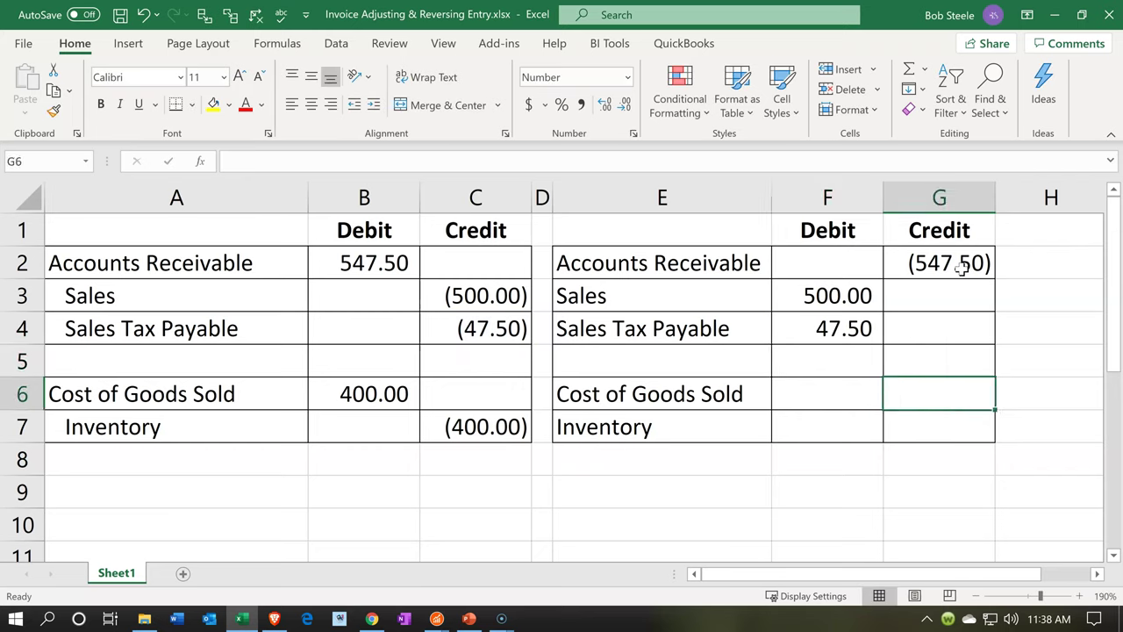
pyautogui.write('-')
pyautogui.press('Left')
pyautogui.press('Left')
pyautogui.press('Left')
pyautogui.press('Left')
pyautogui.press('Left')
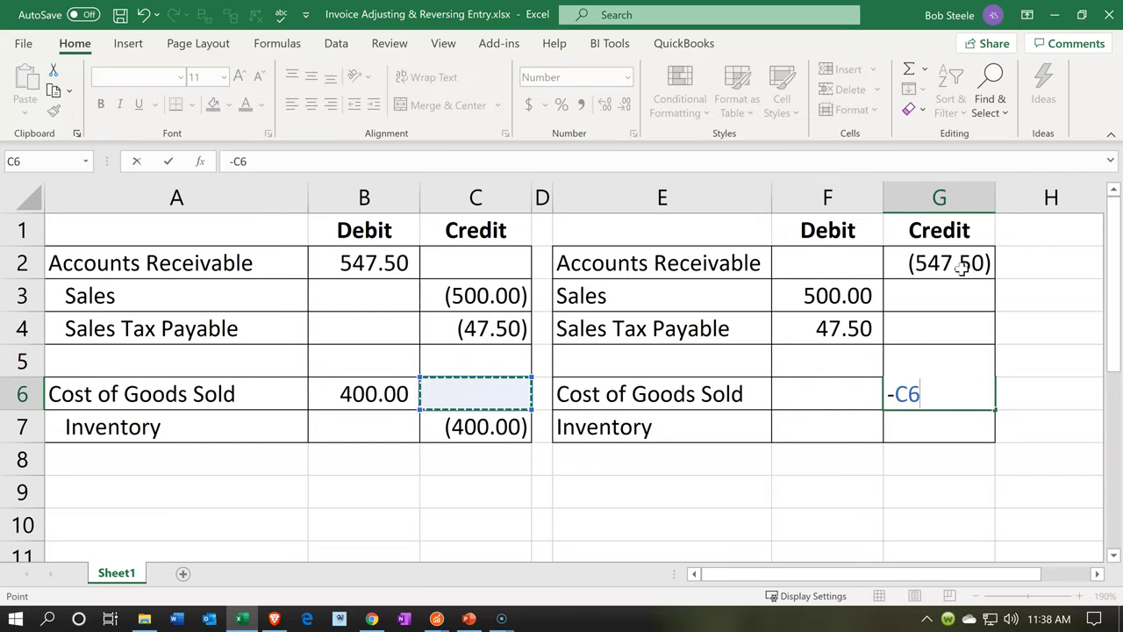
pyautogui.press('Return')
# Step: Enter the formula -C7 in F7 to debit Inventory in the reversing entry
pyautogui.press('Left')
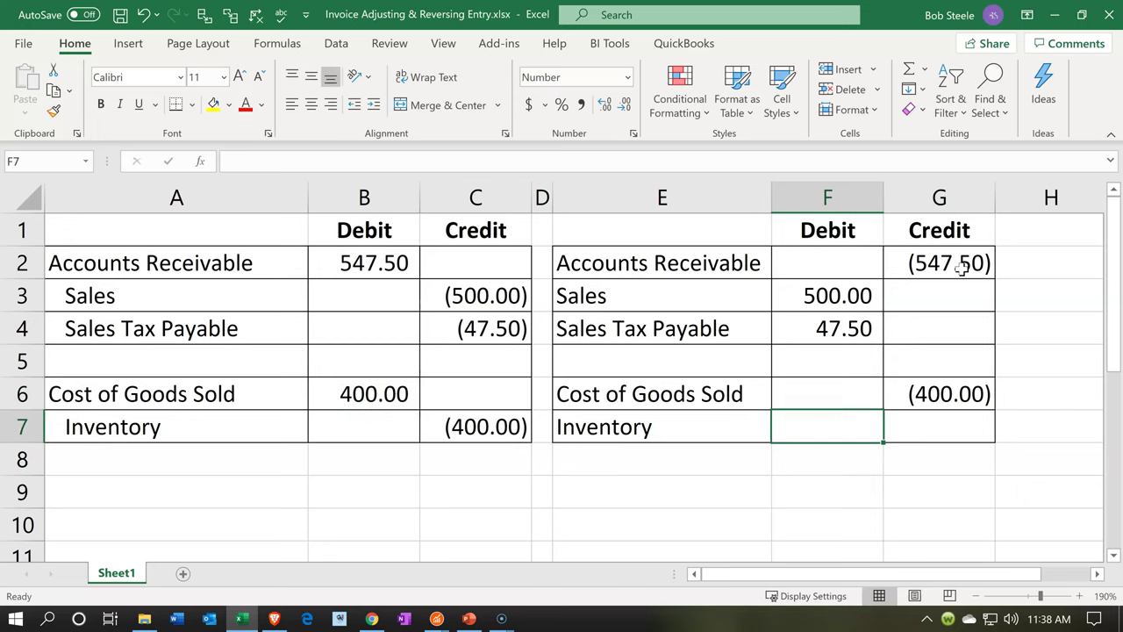
pyautogui.write('-')
pyautogui.press('Left')
pyautogui.press('Left')
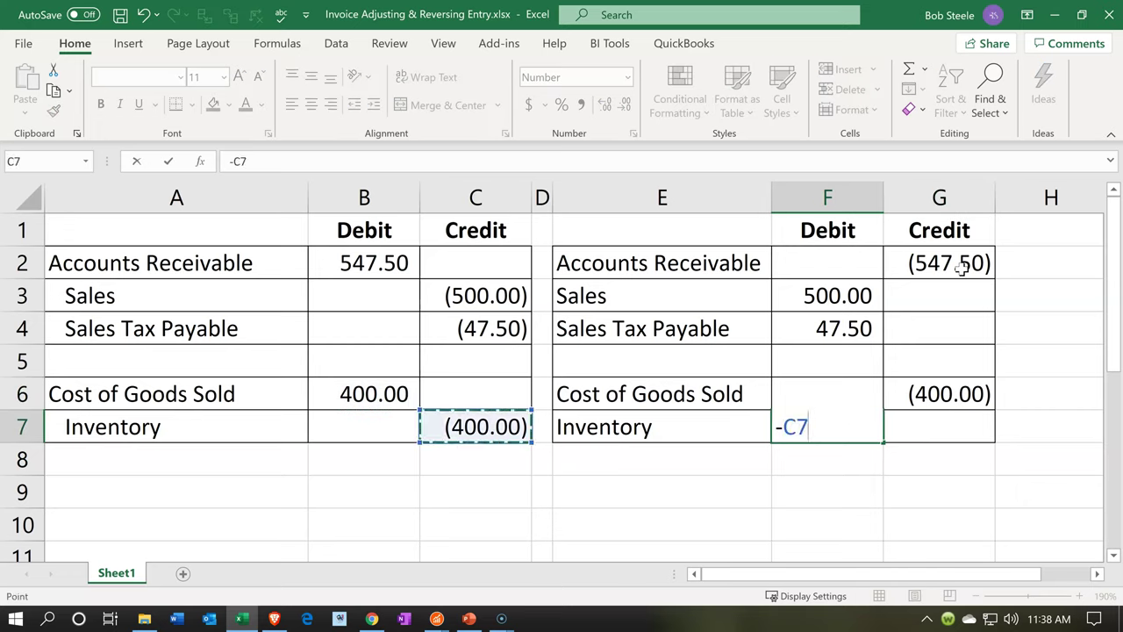
pyautogui.press('Return')
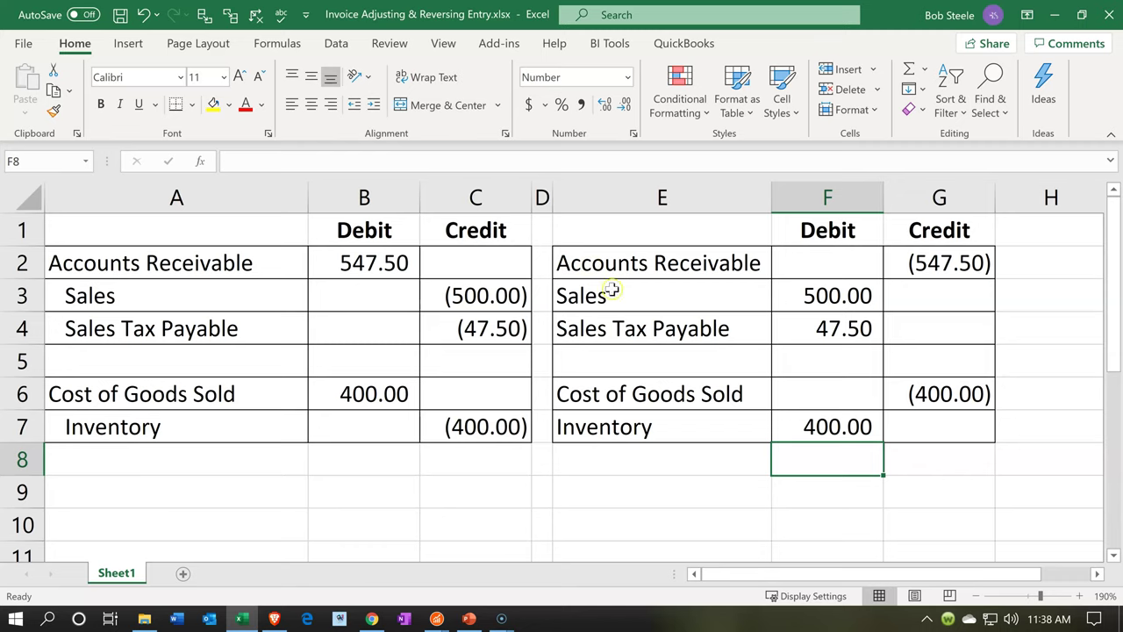
pyautogui.moveTo(609, 290); pyautogui.dragTo(619, 328)
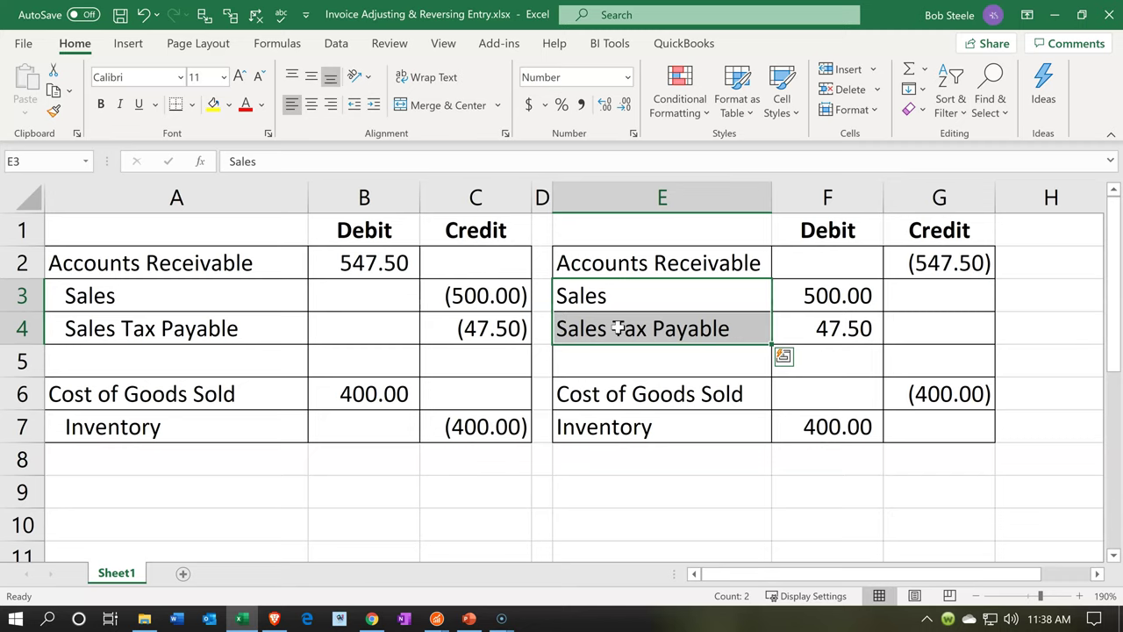
pyautogui.click(512, 324)
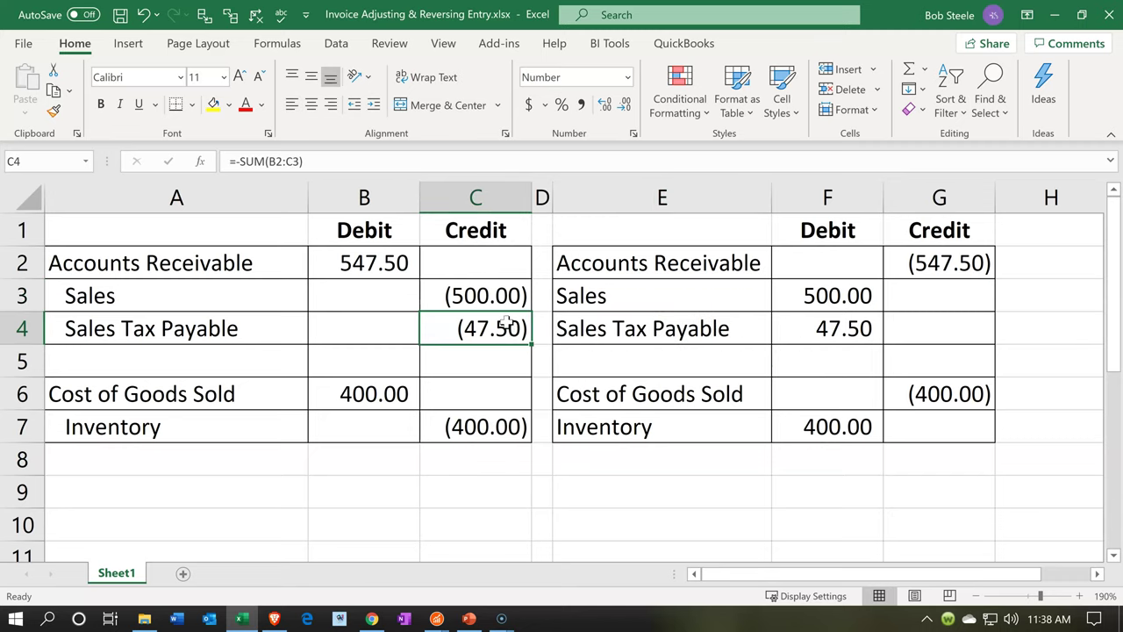
# Step: Compare the original adjusting entry in A1:C7 with the debits and credits of the reversing entry in E1:G7
pyautogui.click(566, 325)
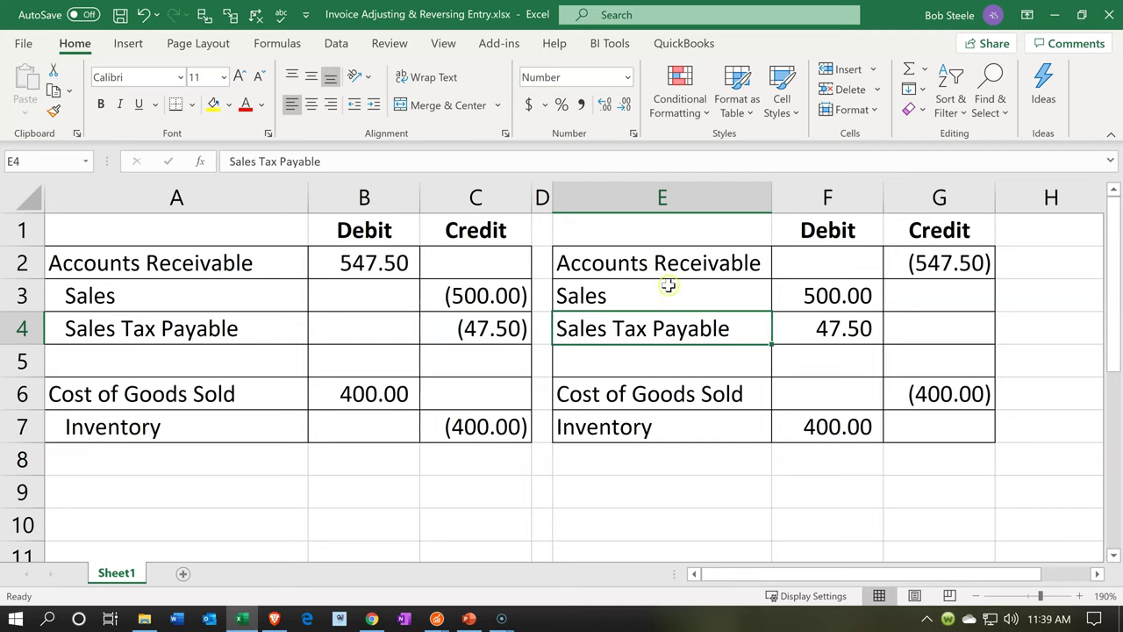
pyautogui.moveTo(708, 231); pyautogui.dragTo(897, 402)
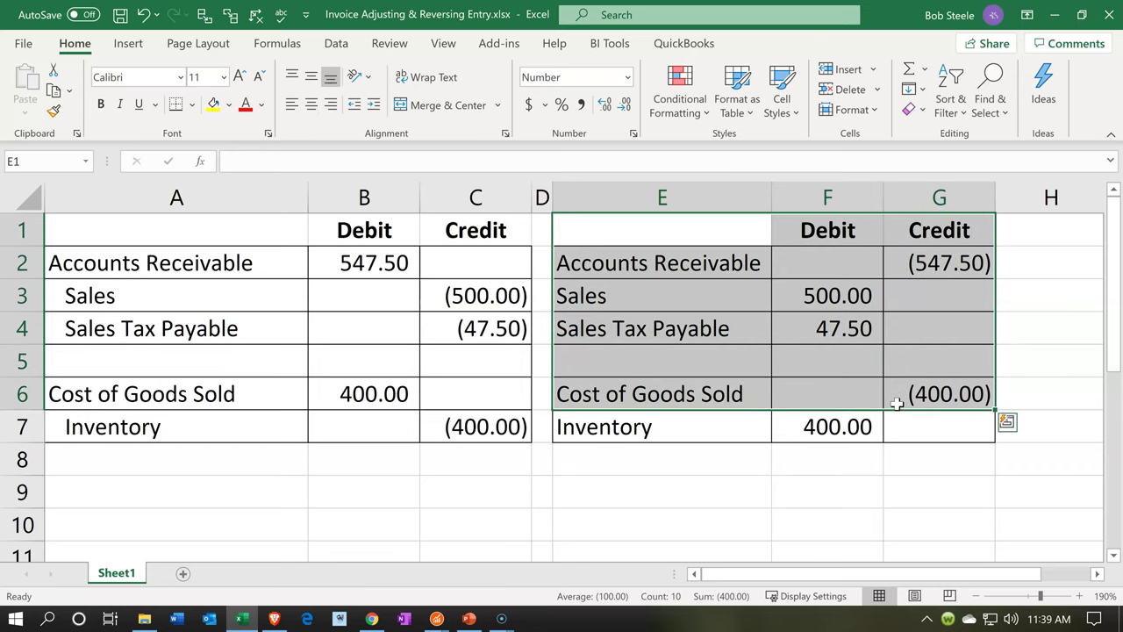
pyautogui.click(869, 300)
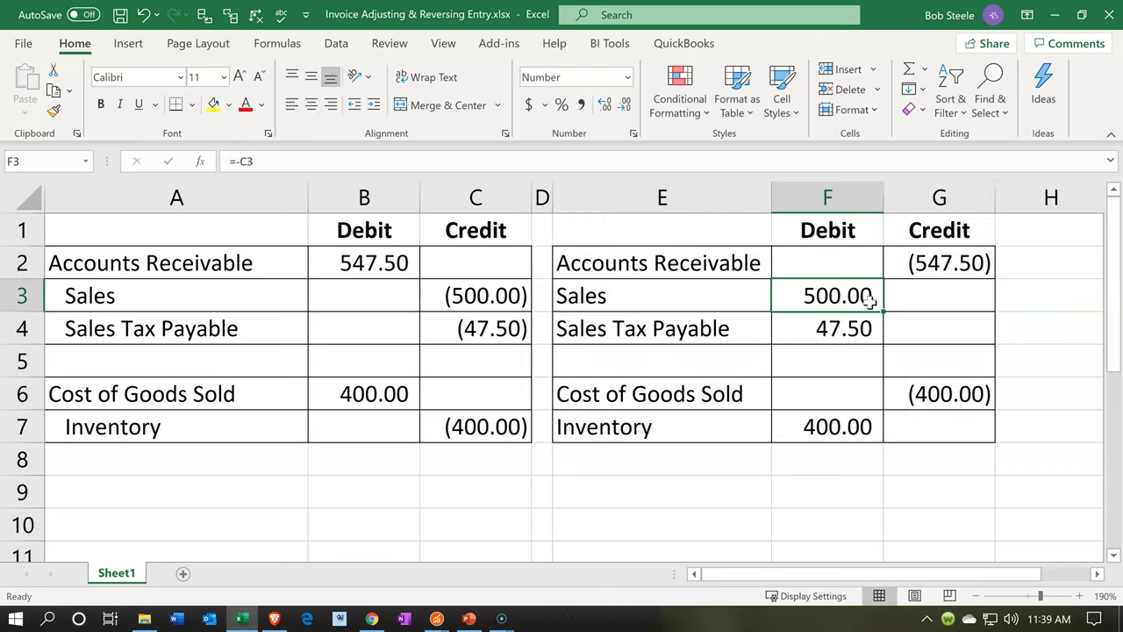
pyautogui.press('Down')
pyautogui.press('Down')
pyautogui.press('Down')
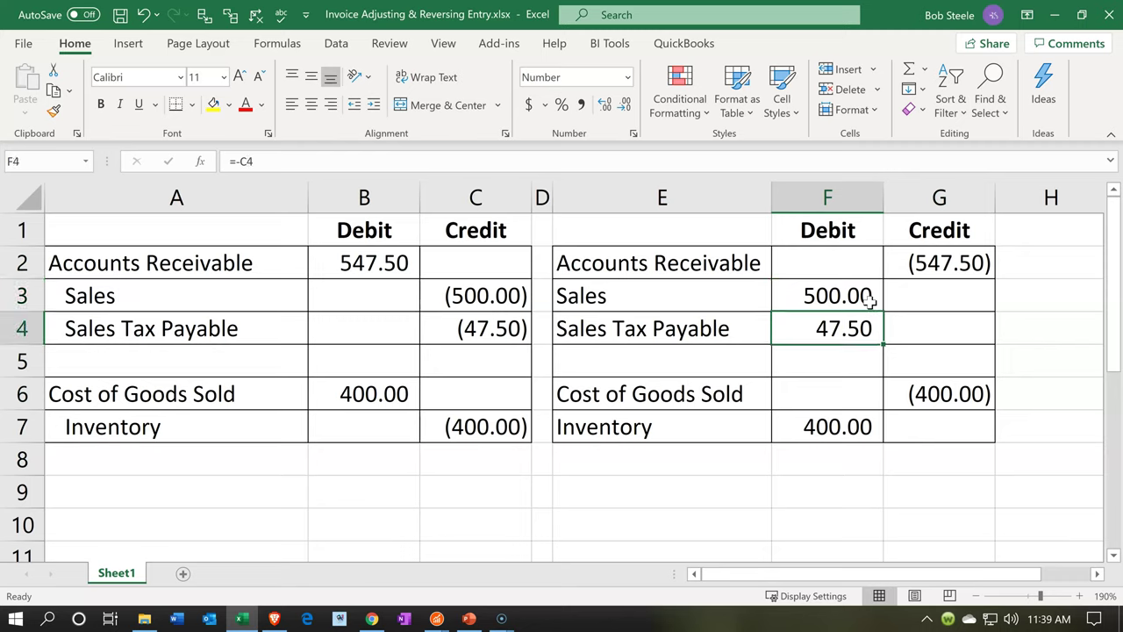
pyautogui.press('Right')
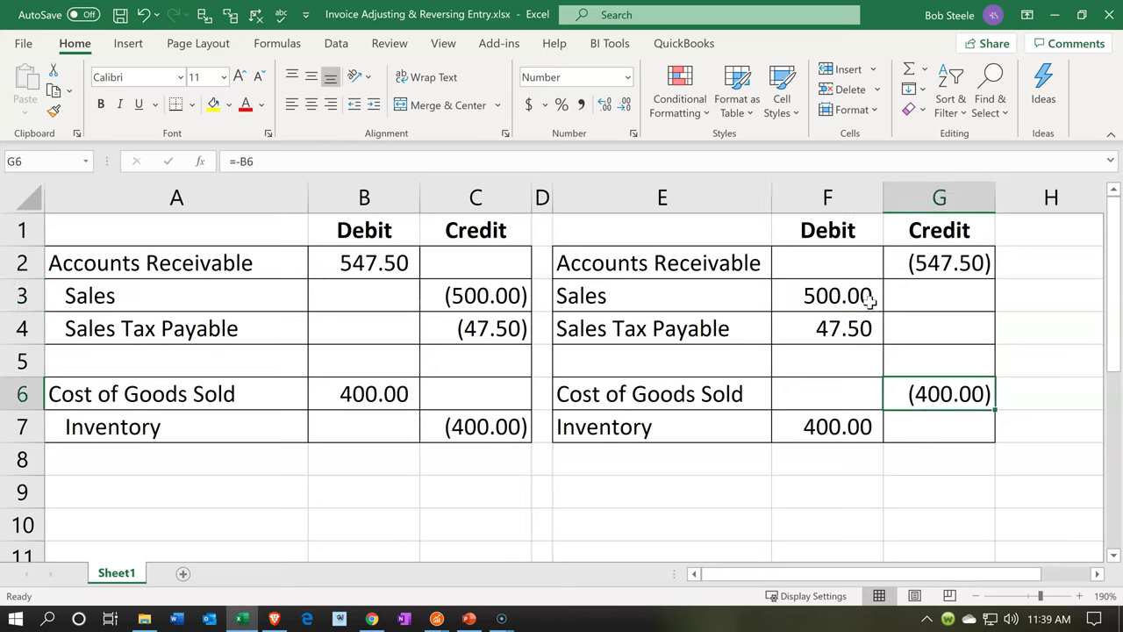
pyautogui.press('Left')
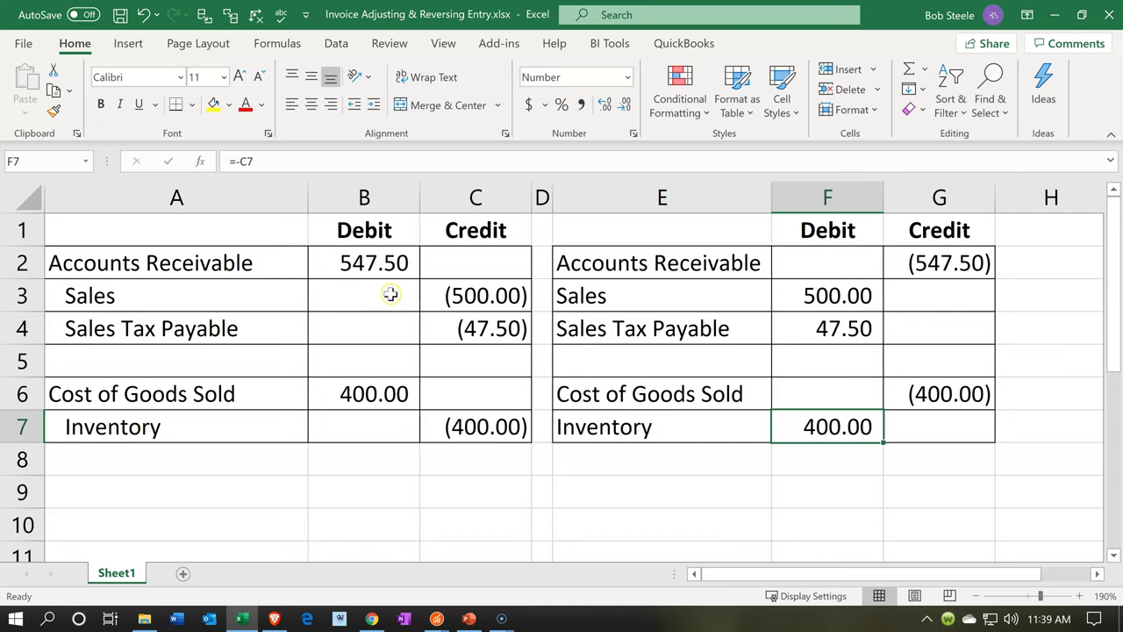
pyautogui.moveTo(269, 258); pyautogui.dragTo(428, 434)
pyautogui.moveTo(609, 263); pyautogui.dragTo(911, 434)
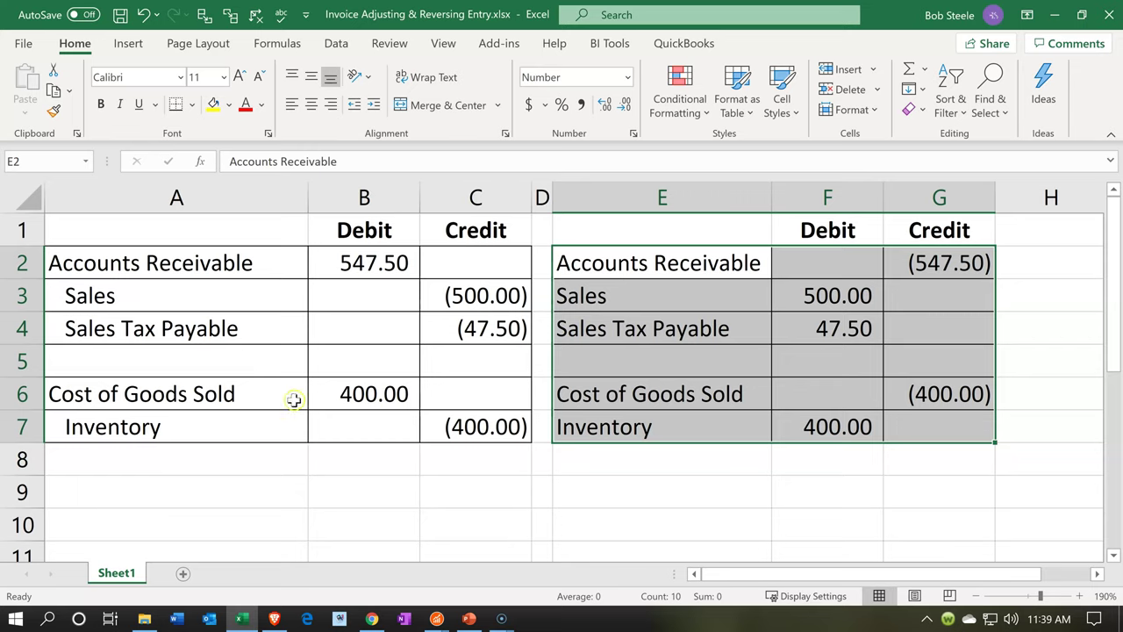
pyautogui.click(231, 365)
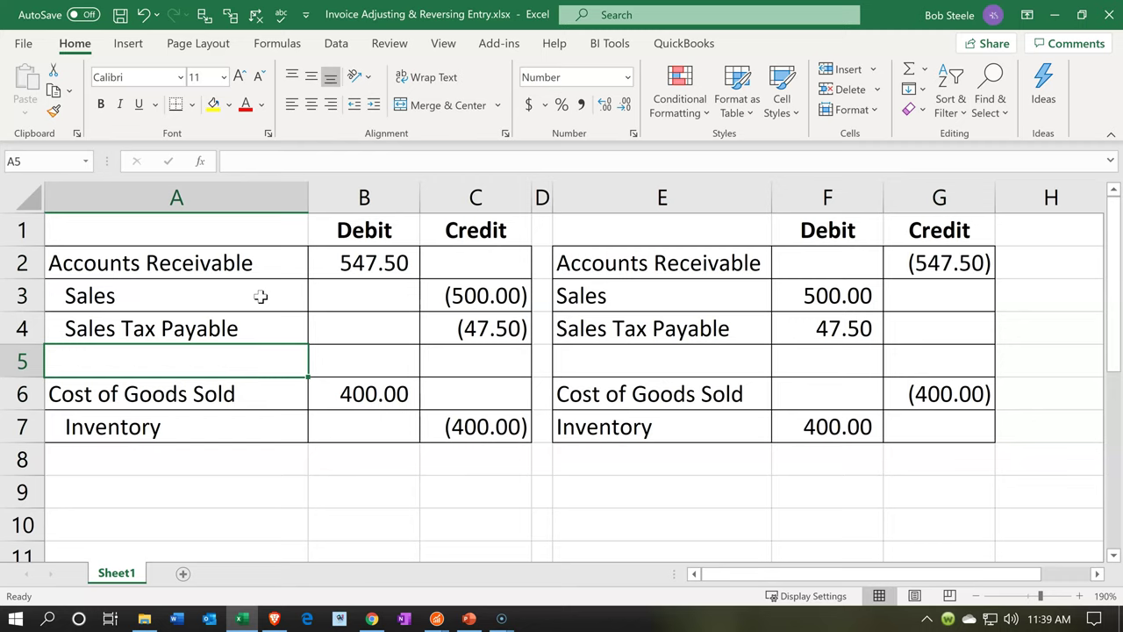
# Step: Hide columns A through D so that only the reversing entry columns are shown
pyautogui.moveTo(256, 203); pyautogui.dragTo(542, 196)
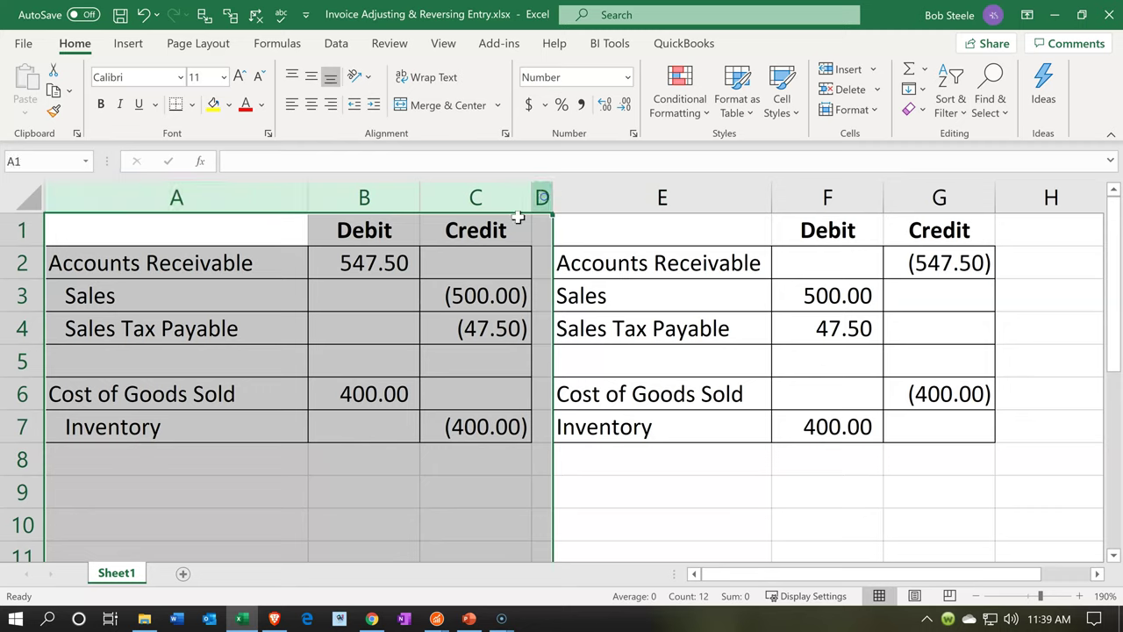
pyautogui.rightClick(359, 306)
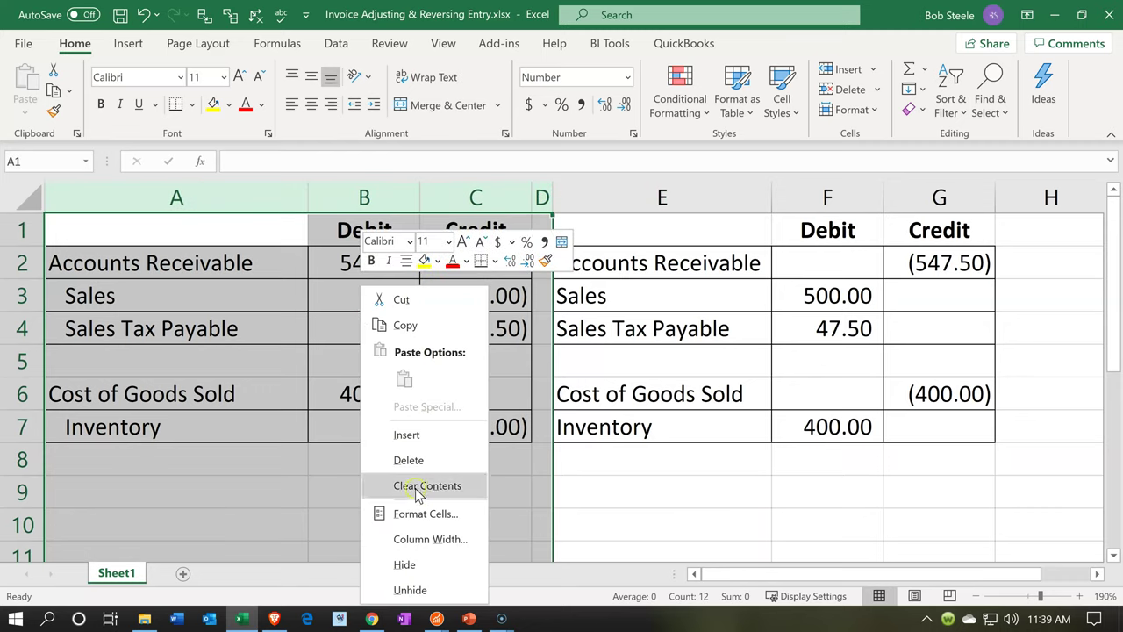
pyautogui.click(407, 567)
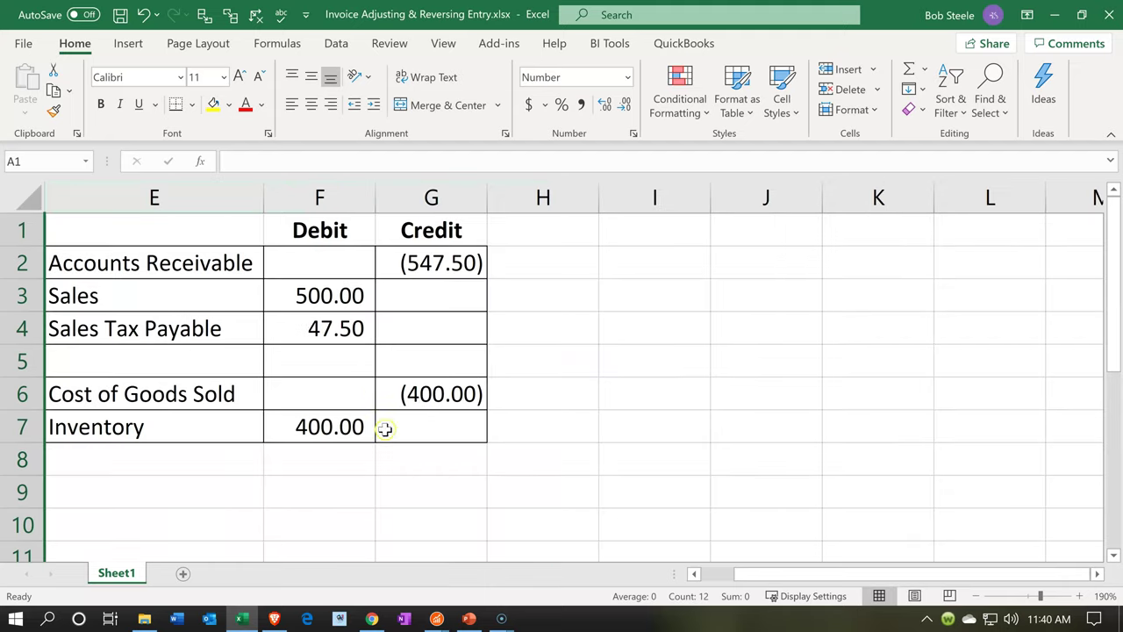
pyautogui.click(225, 276)
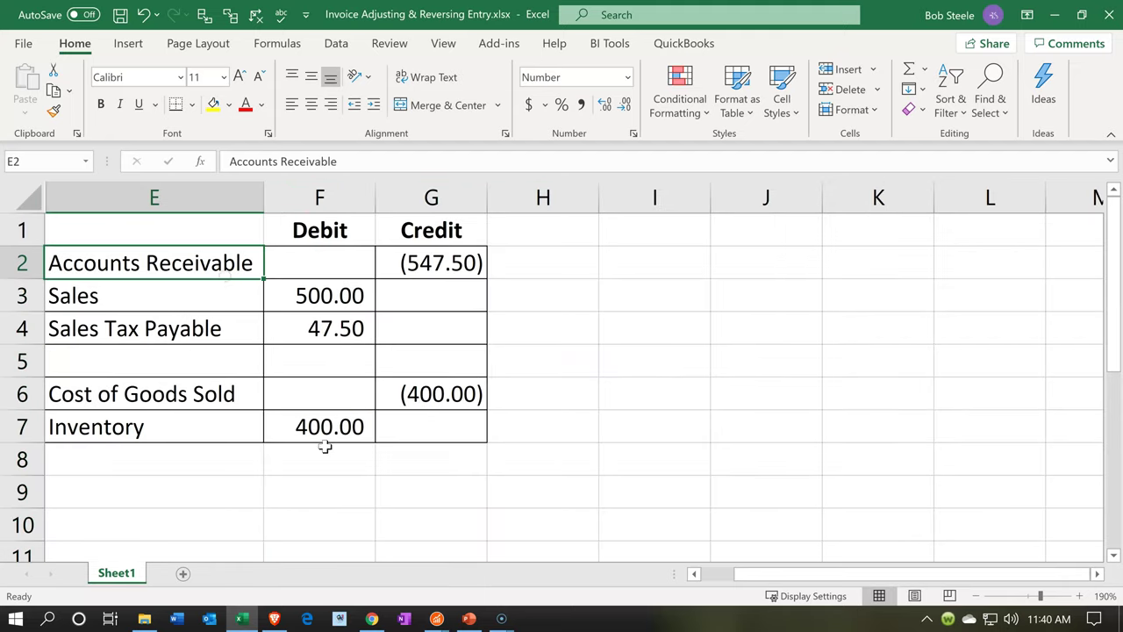
# Step: Switch to Sage 50, close the report selection window, and open a maximized General Journal Entry form
pyautogui.click(435, 615)
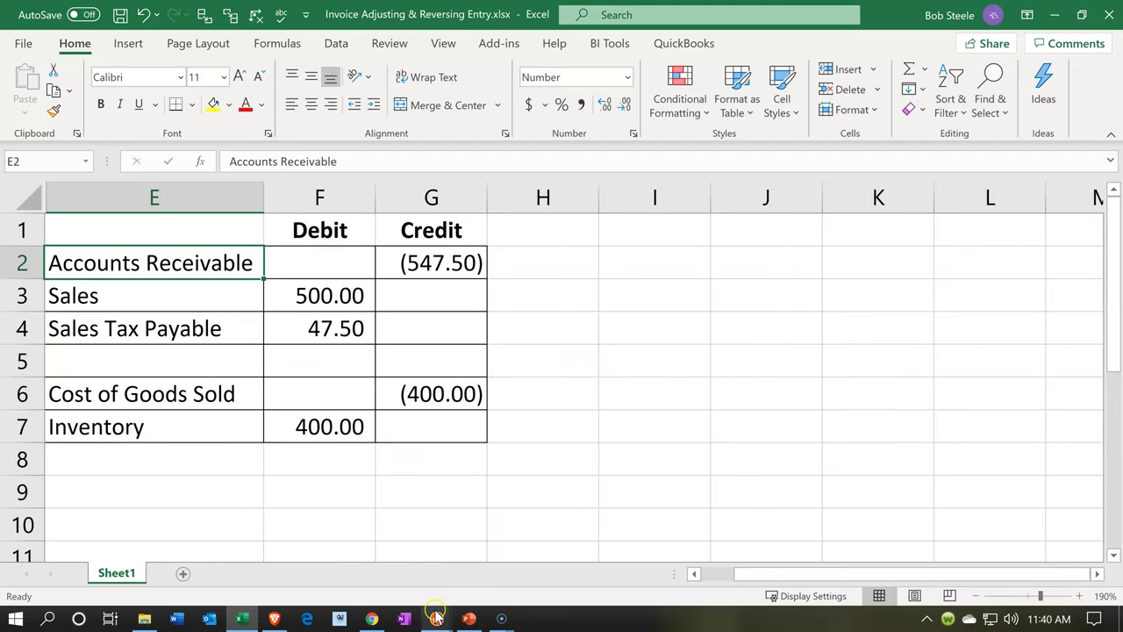
pyautogui.moveTo(334, 596)
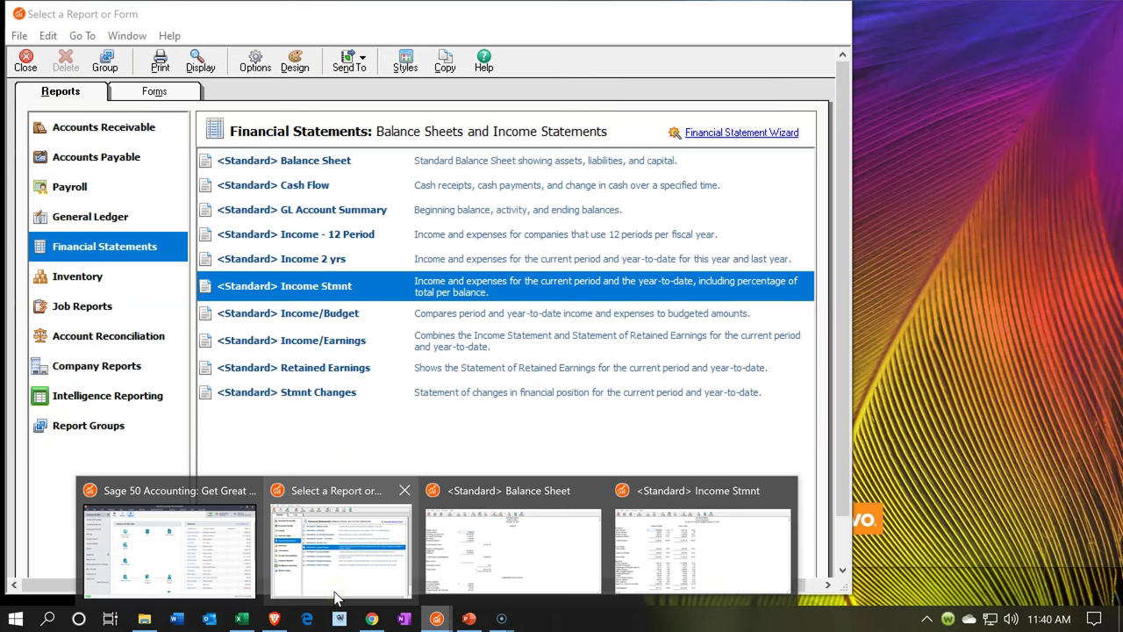
pyautogui.click(404, 490)
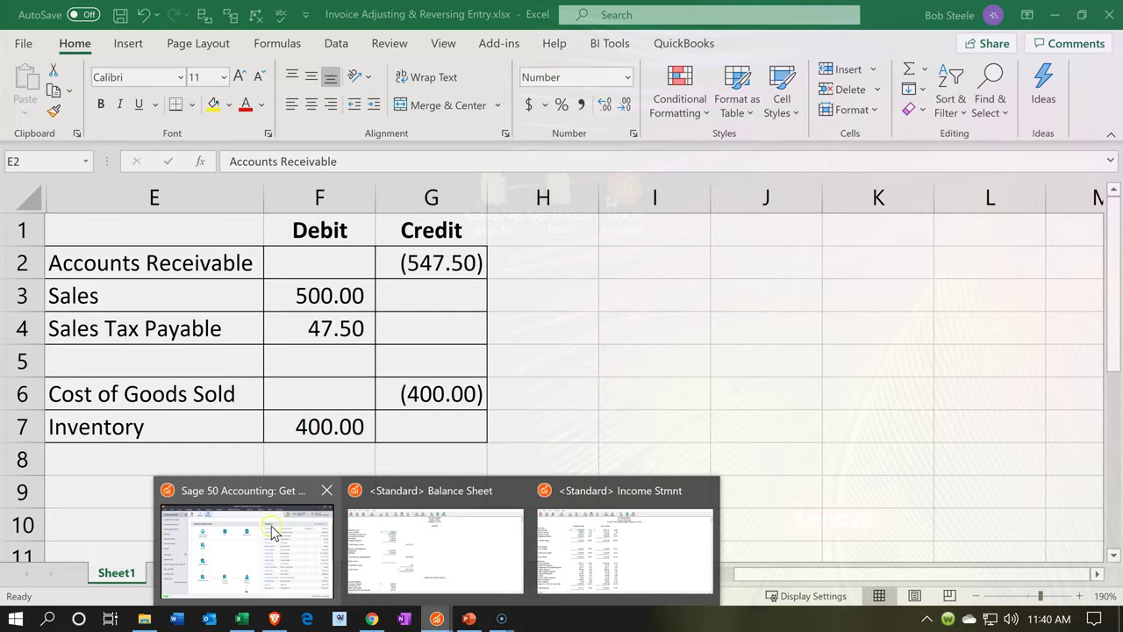
pyautogui.click(272, 531)
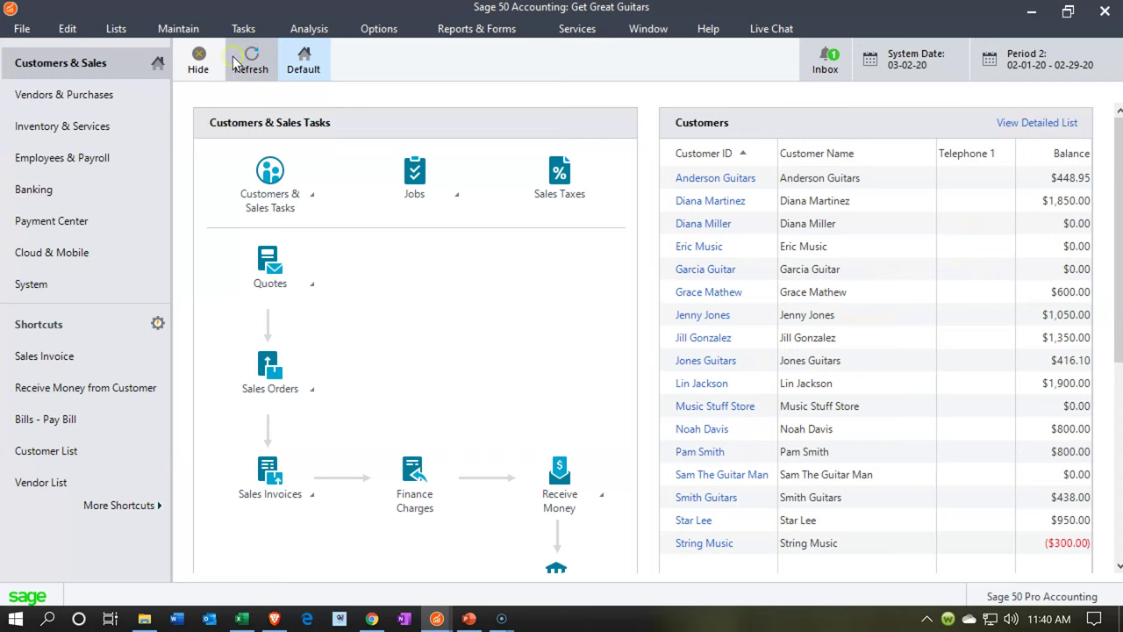
pyautogui.click(243, 28)
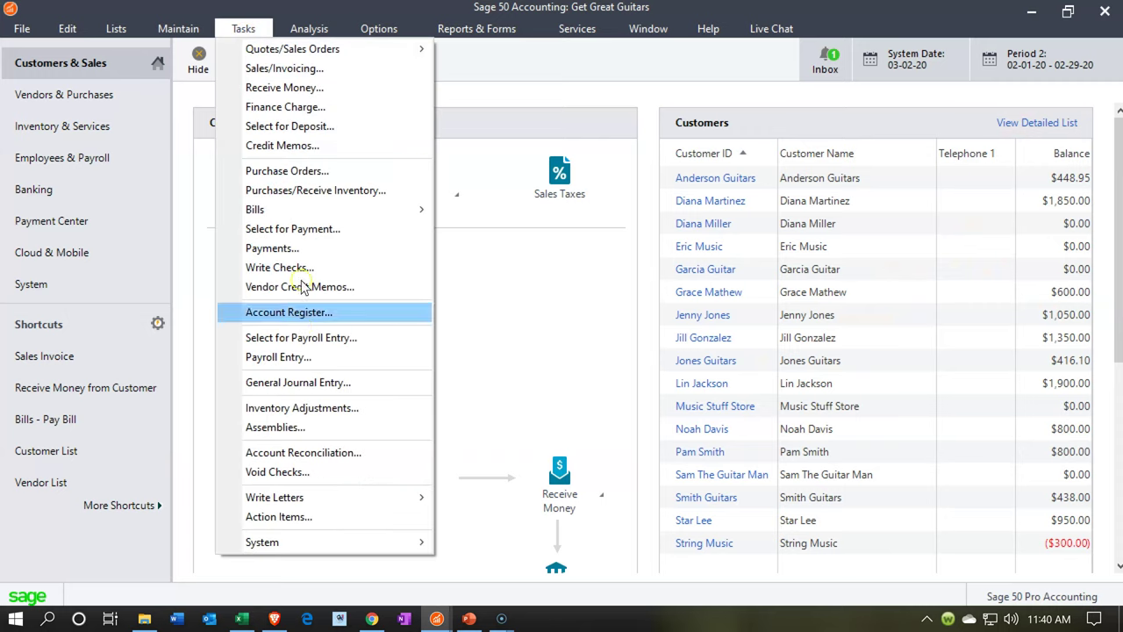
pyautogui.click(304, 384)
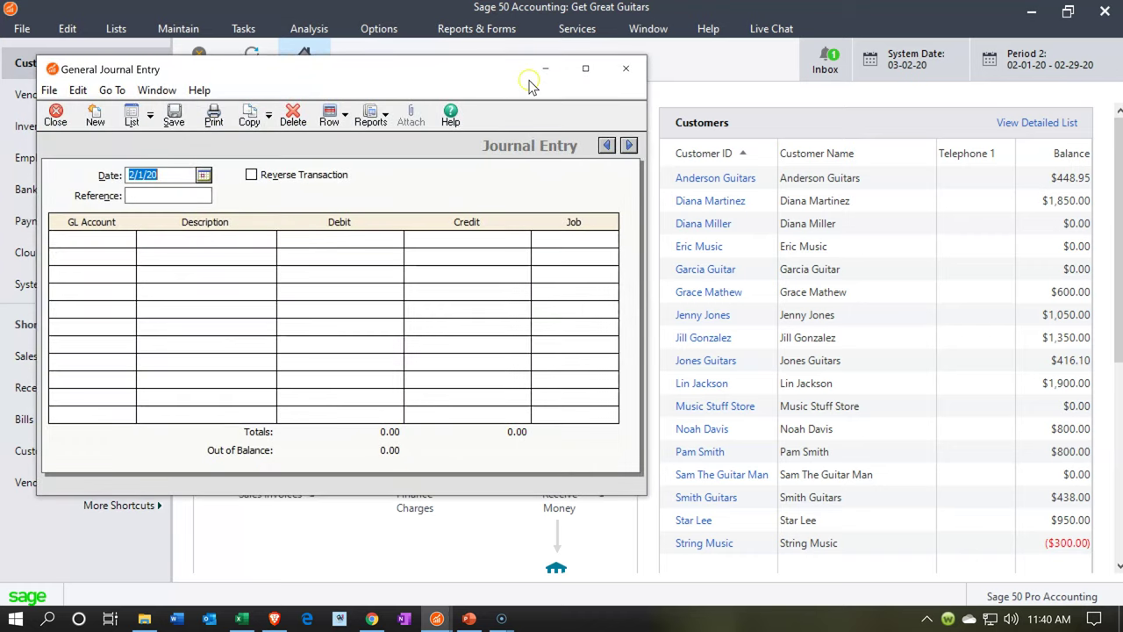
pyautogui.click(585, 68)
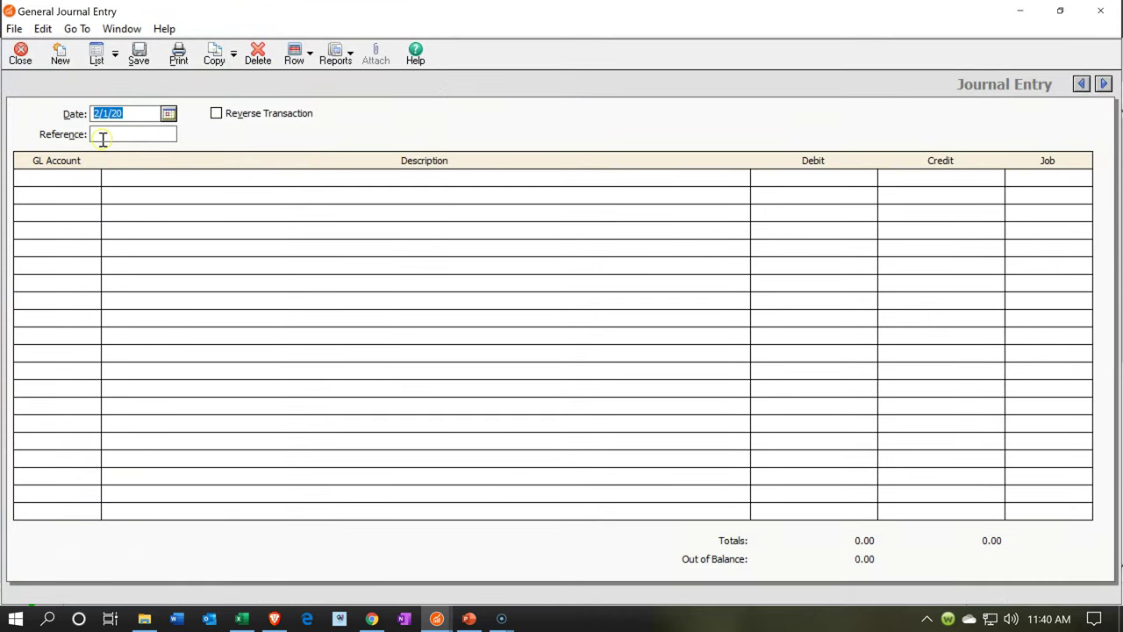
# Step: Date the journal entry Mar 1, 2020 and leave the reference blank
pyautogui.write('030120')
pyautogui.press('Tab')
pyautogui.press('Tab')
pyautogui.press('Tab')
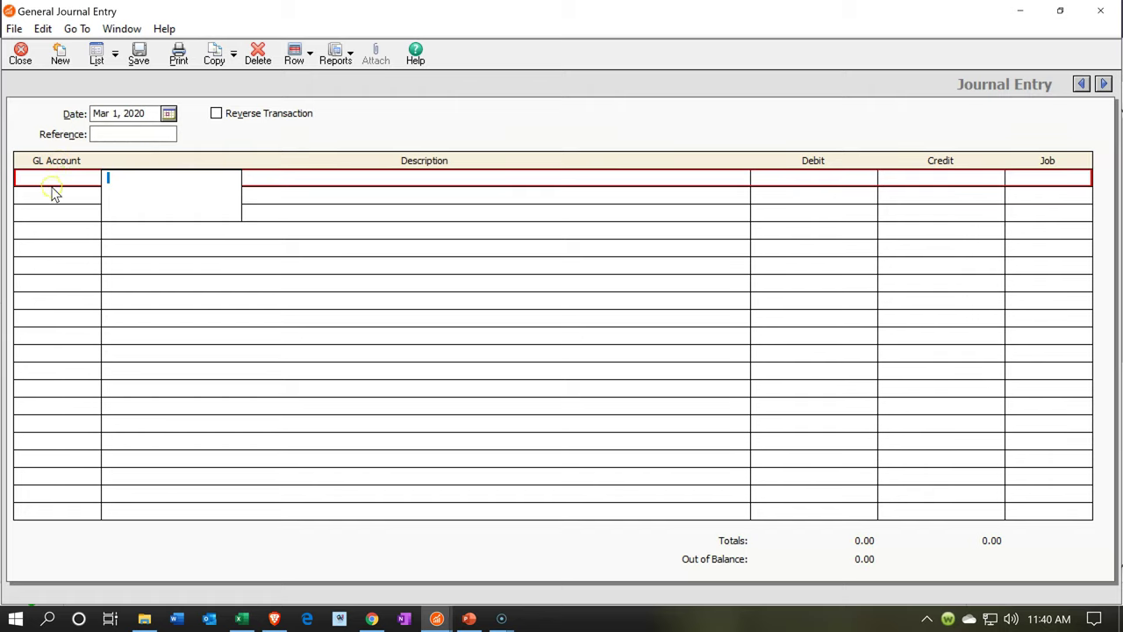
# Step: Set the first journal line to account 1100 Accounts Receivable with the description "Reversing Entry"
pyautogui.click(55, 179)
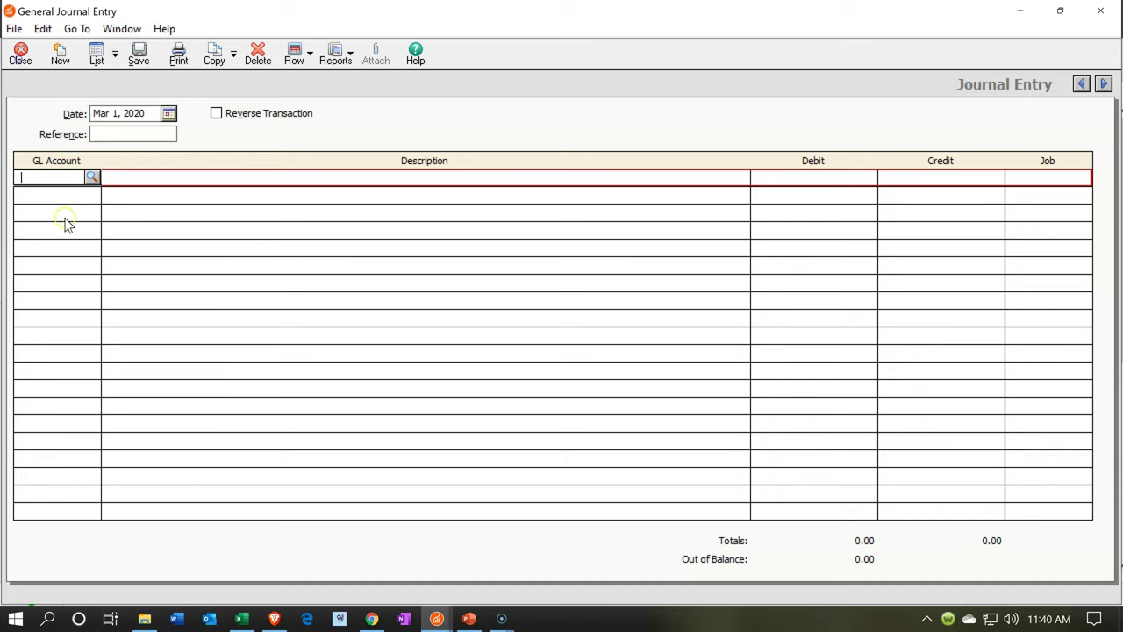
pyautogui.click(91, 178)
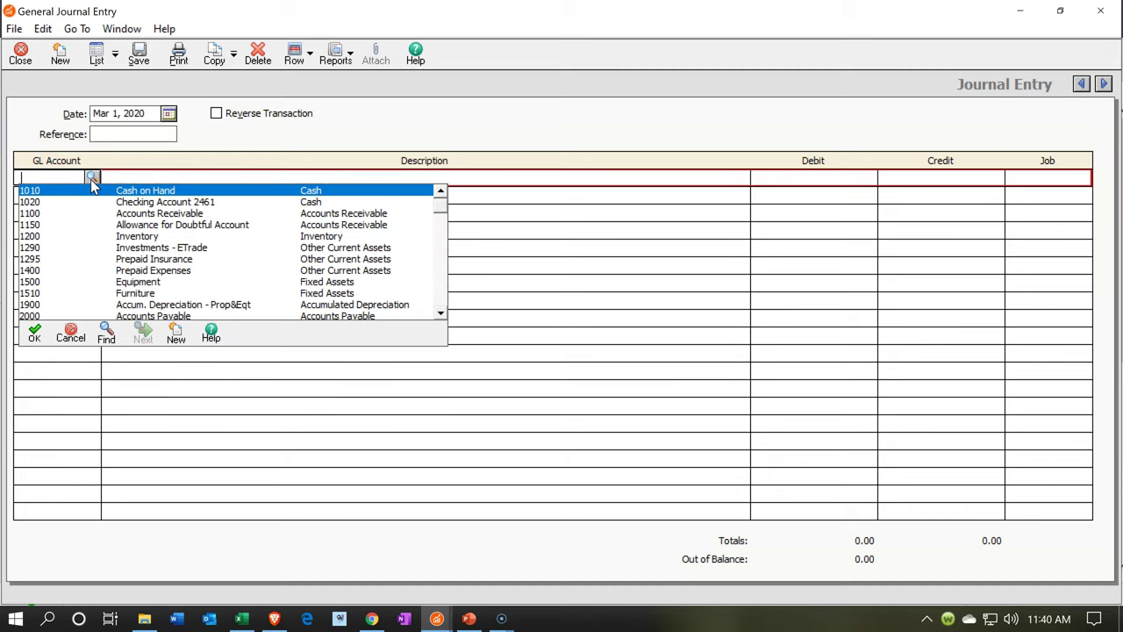
pyautogui.doubleClick(138, 213)
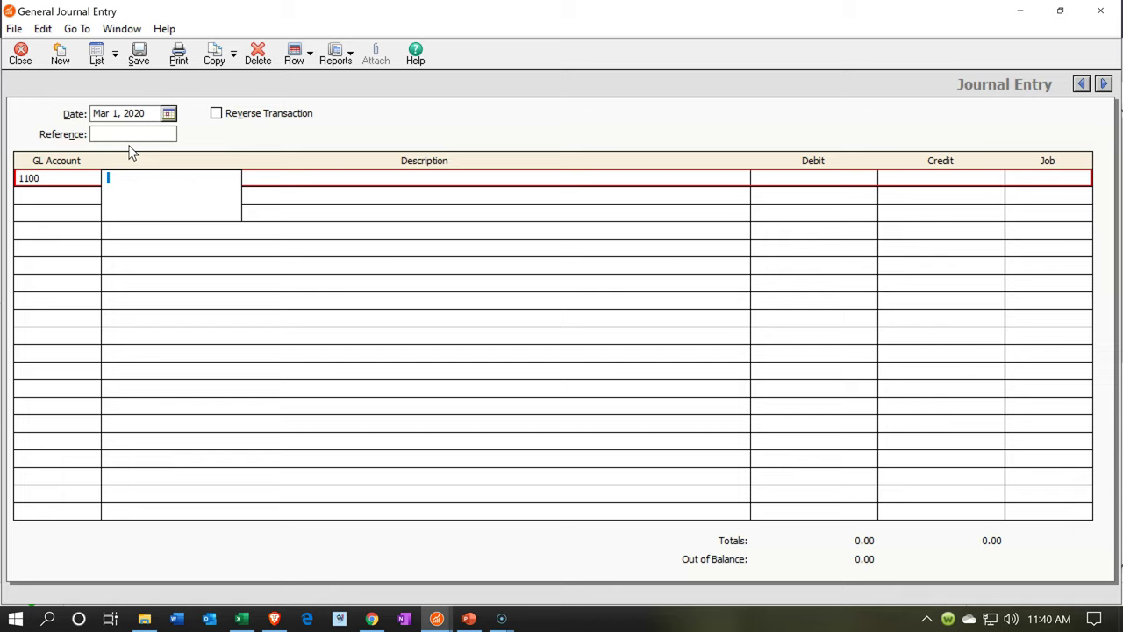
pyautogui.write('Reversing Entry')
pyautogui.press('Tab')
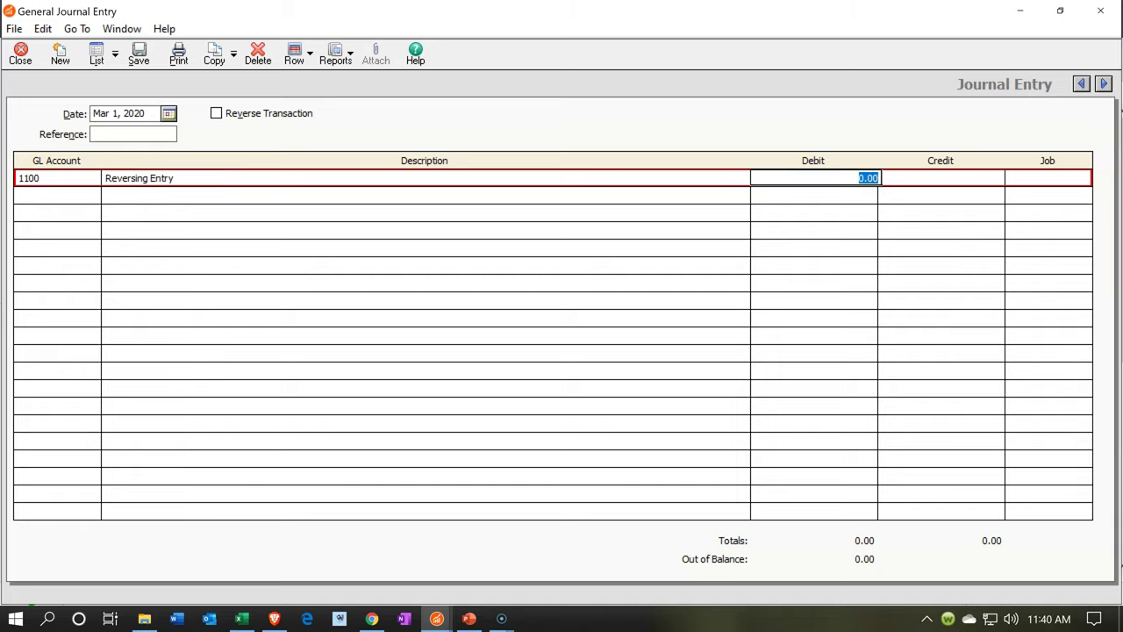
# Step: Check the Accounts Receivable amount in the Excel worksheet and credit 547.50 on the 1100 line in Sage 50
pyautogui.click(241, 619)
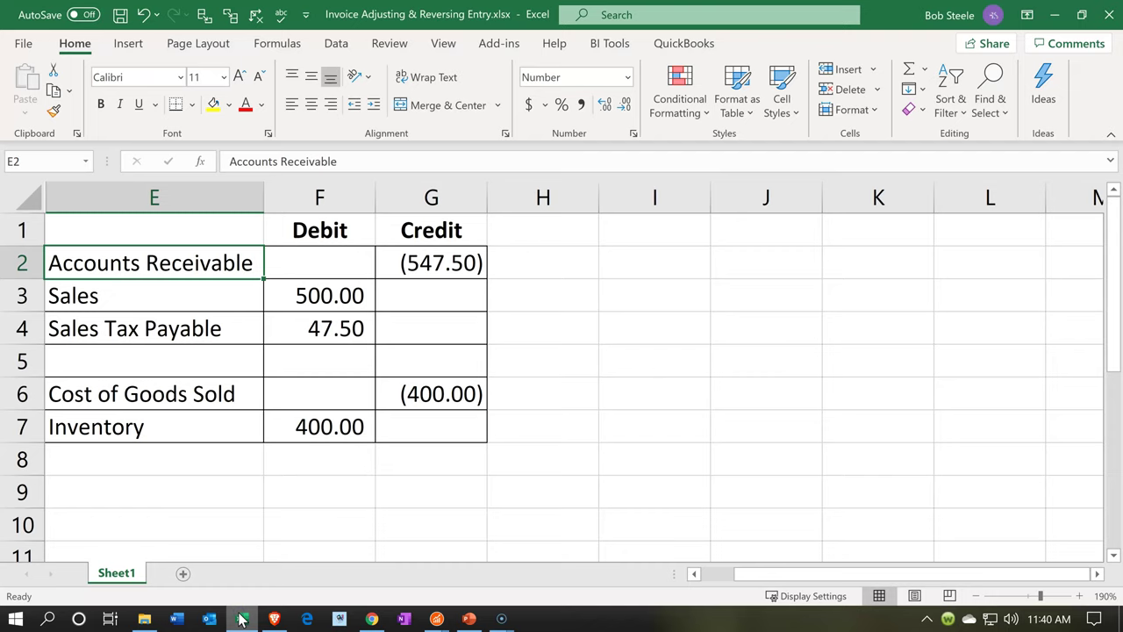
pyautogui.hotkey('alt', 'Tab')
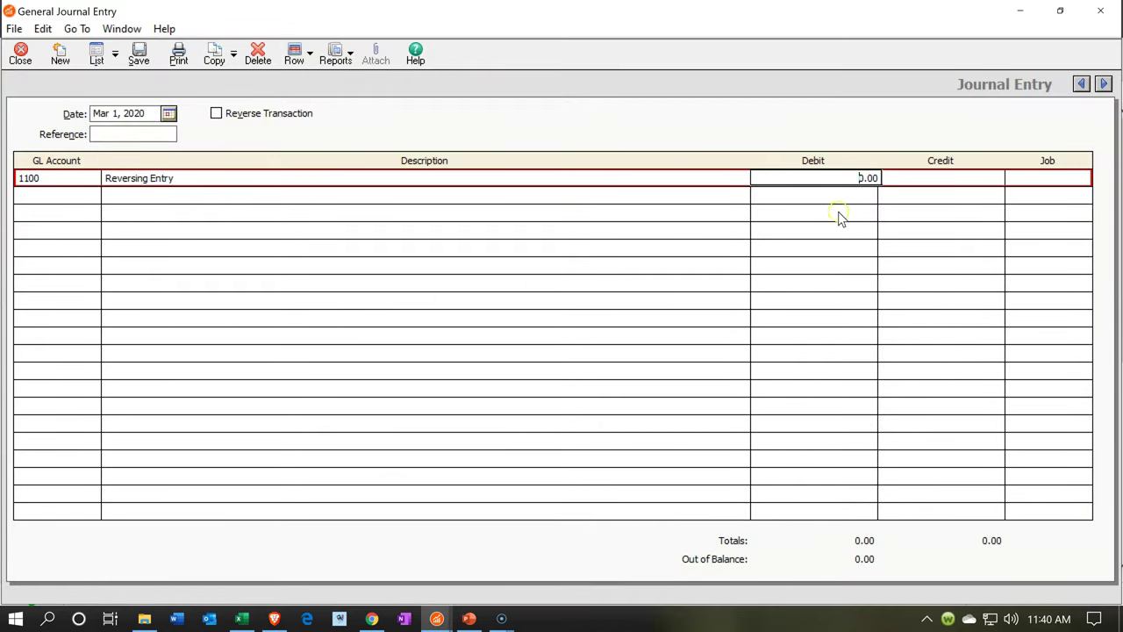
pyautogui.click(905, 180)
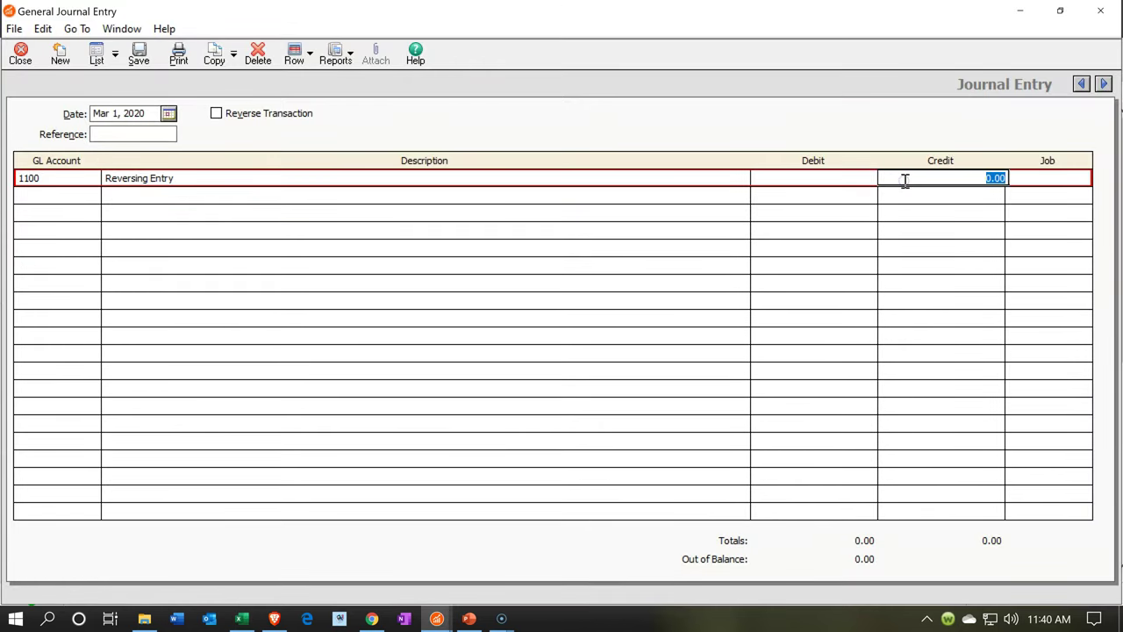
pyautogui.write('547.50')
pyautogui.press('Return')
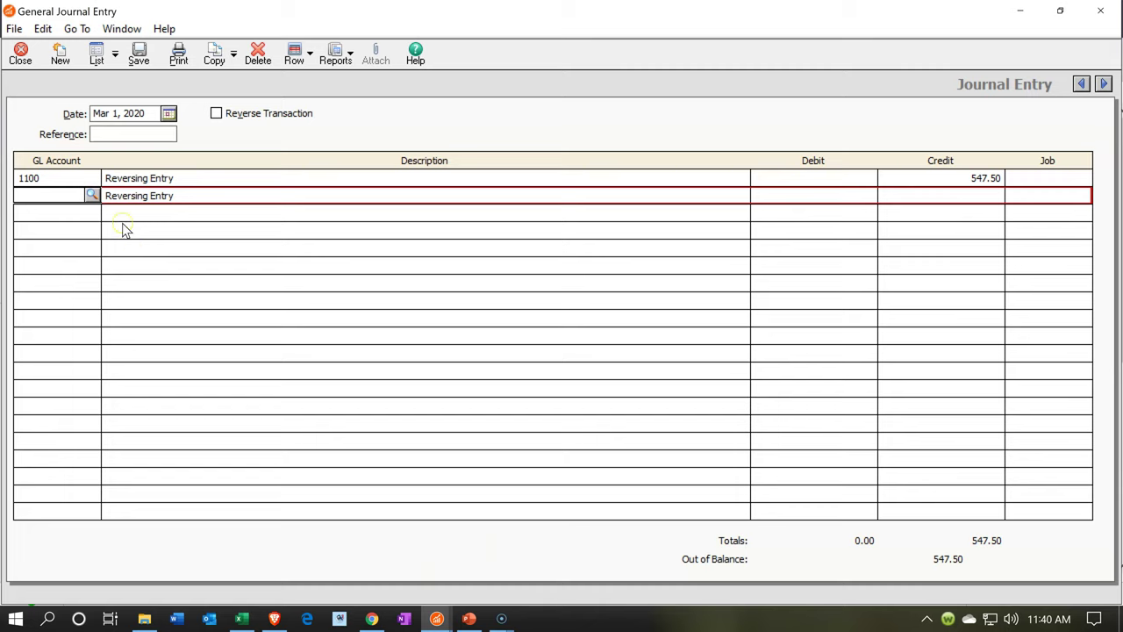
# Step: Add a second journal line debiting account 4000 Sales Income for 500.00
pyautogui.write('4000')
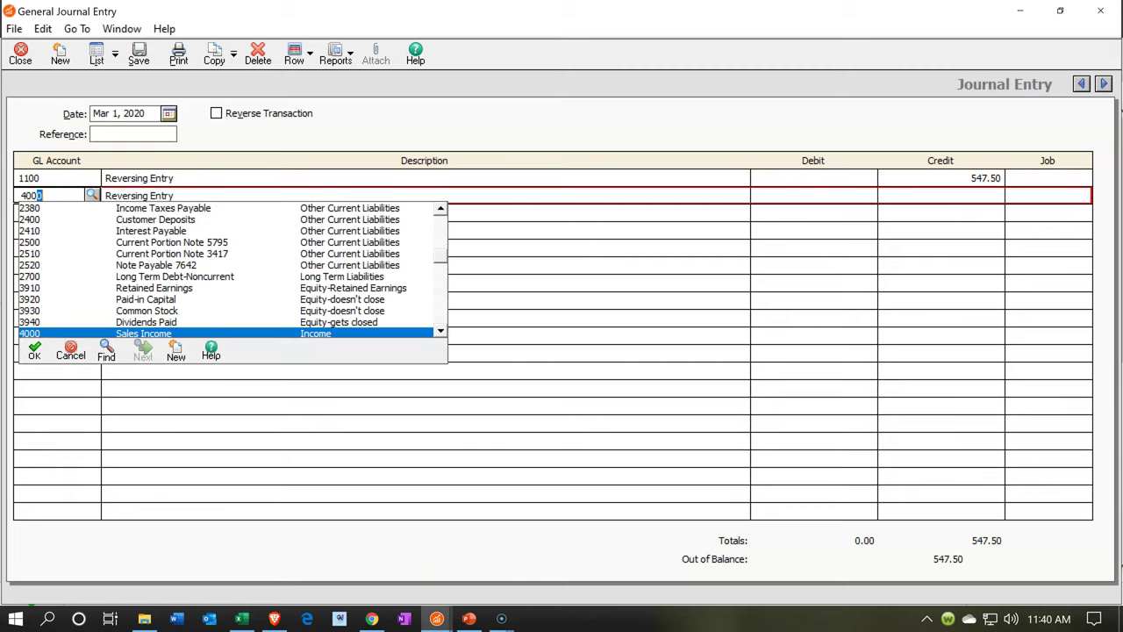
pyautogui.press('Return')
pyautogui.press('Return')
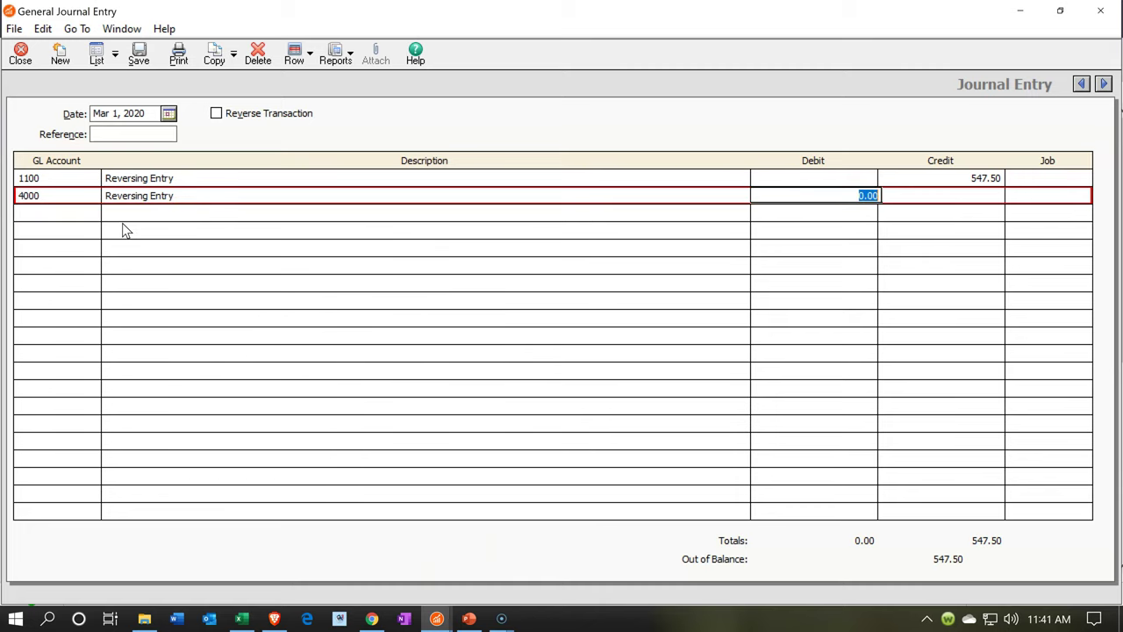
pyautogui.write('500')
pyautogui.press('Return')
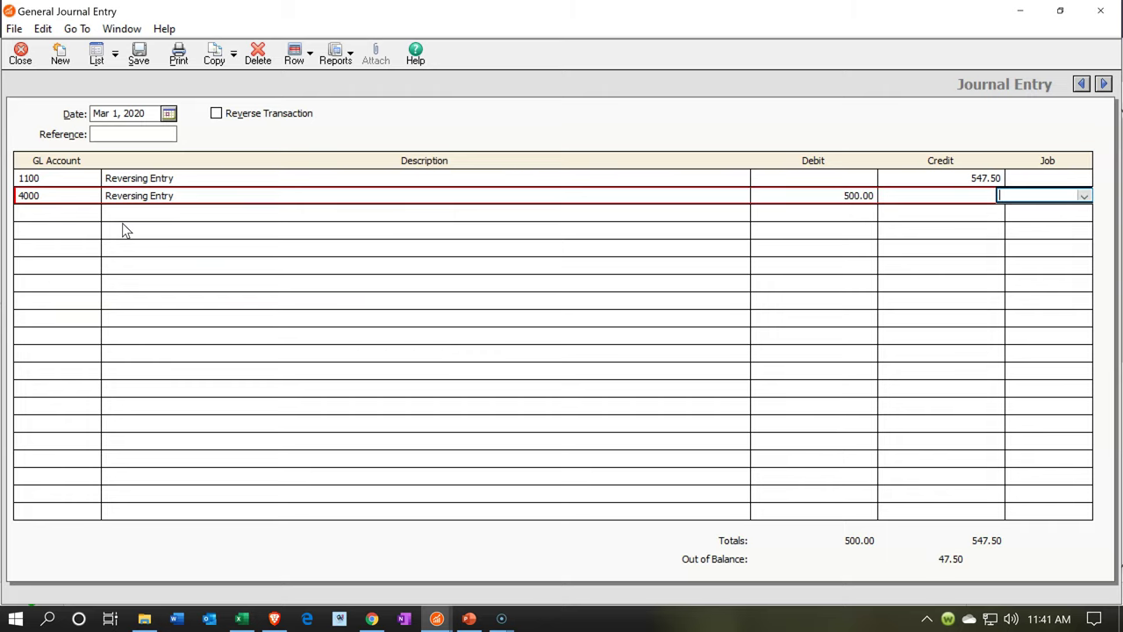
pyautogui.press('Return')
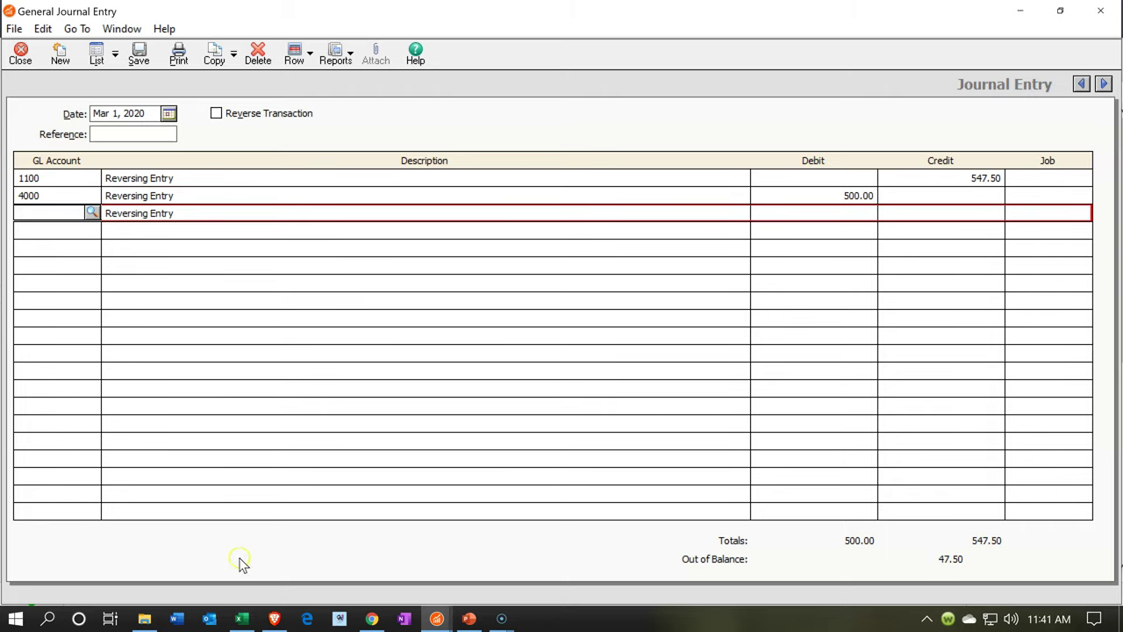
# Step: Check the next account in the Excel worksheet and assign account 2310 Sales Tax Payable to the third journal line in Sage 50
pyautogui.click(241, 618)
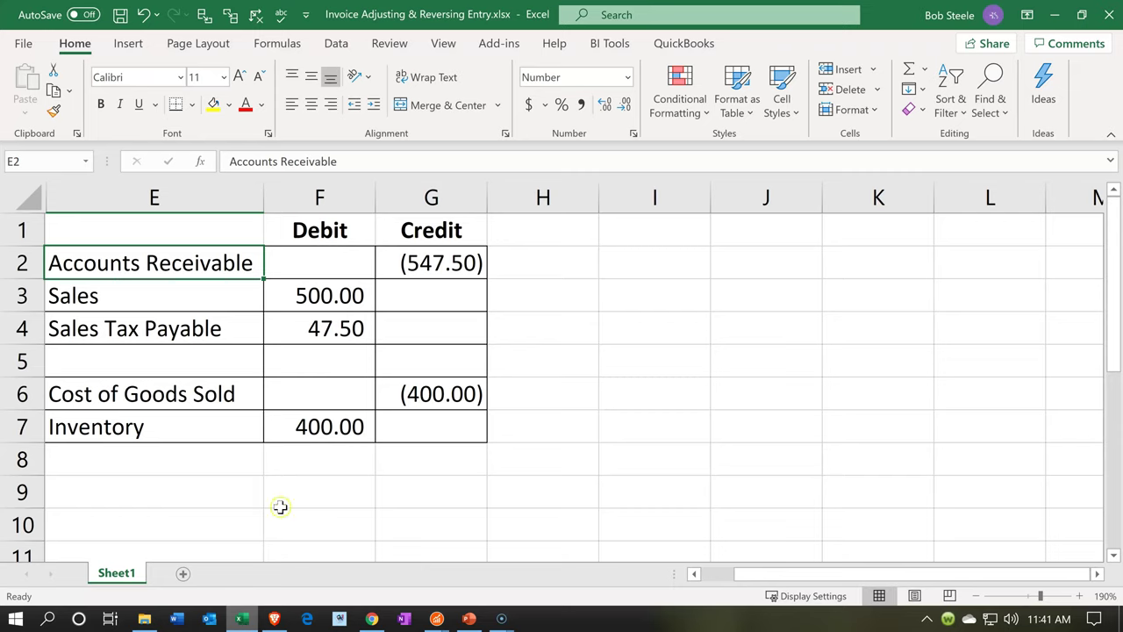
pyautogui.click(243, 619)
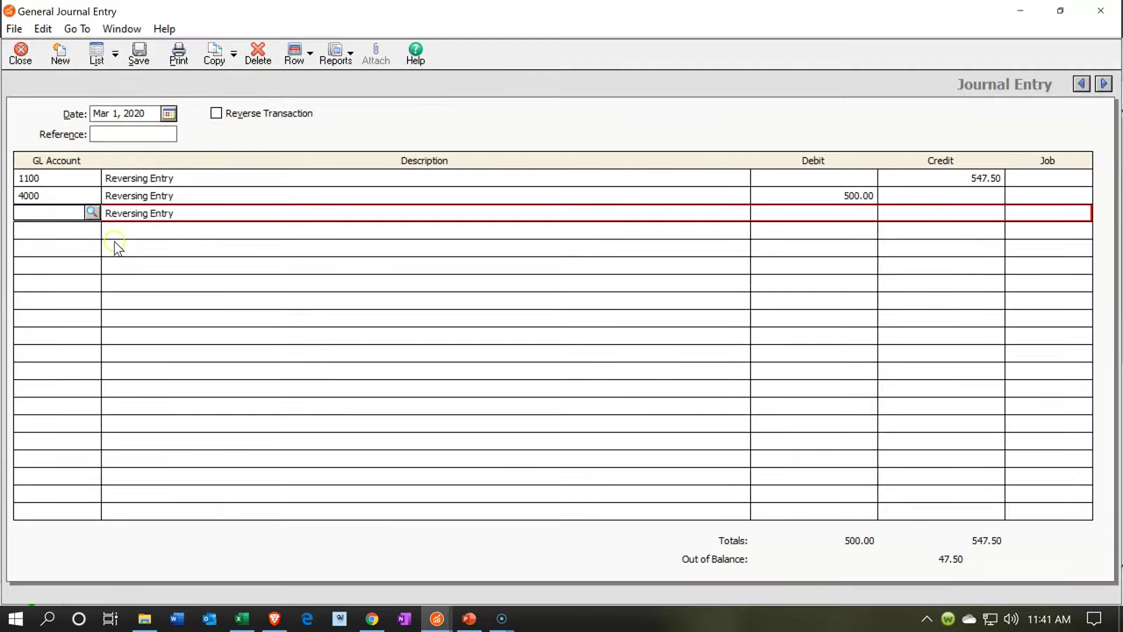
pyautogui.click(92, 216)
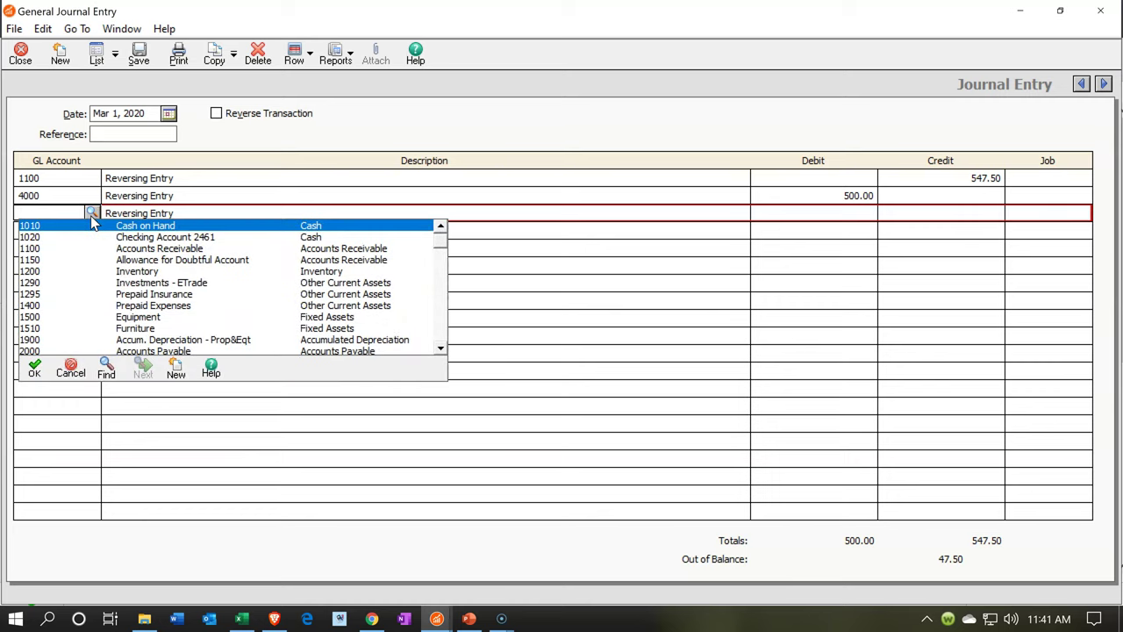
pyautogui.scroll(-1, 132, 274)
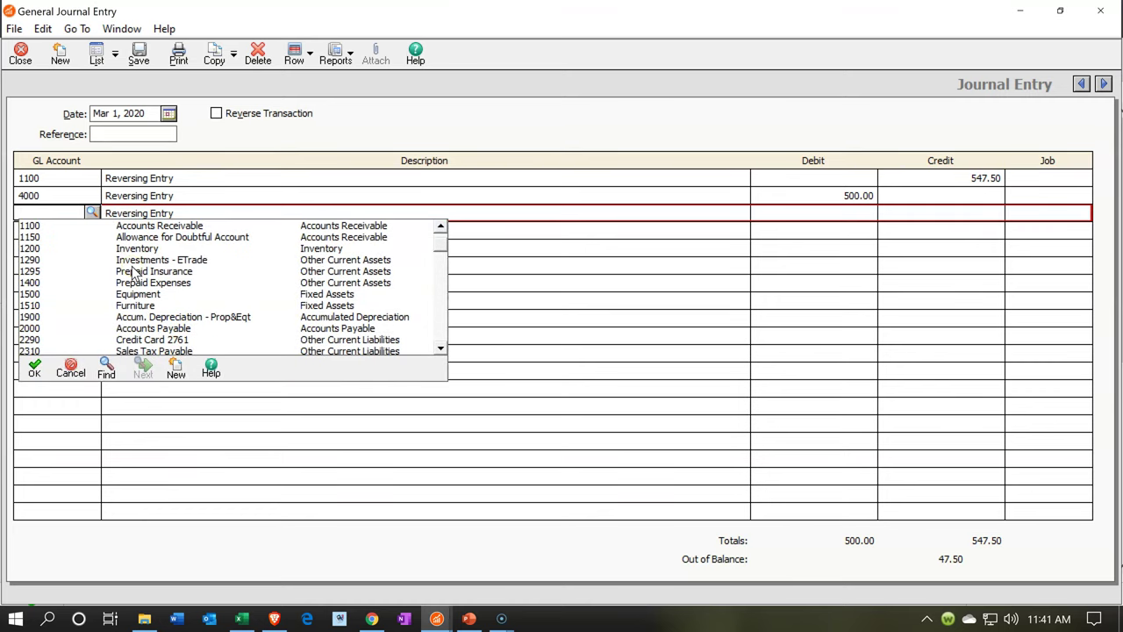
pyautogui.scroll(-1, 134, 274)
pyautogui.scroll(-1, 163, 282)
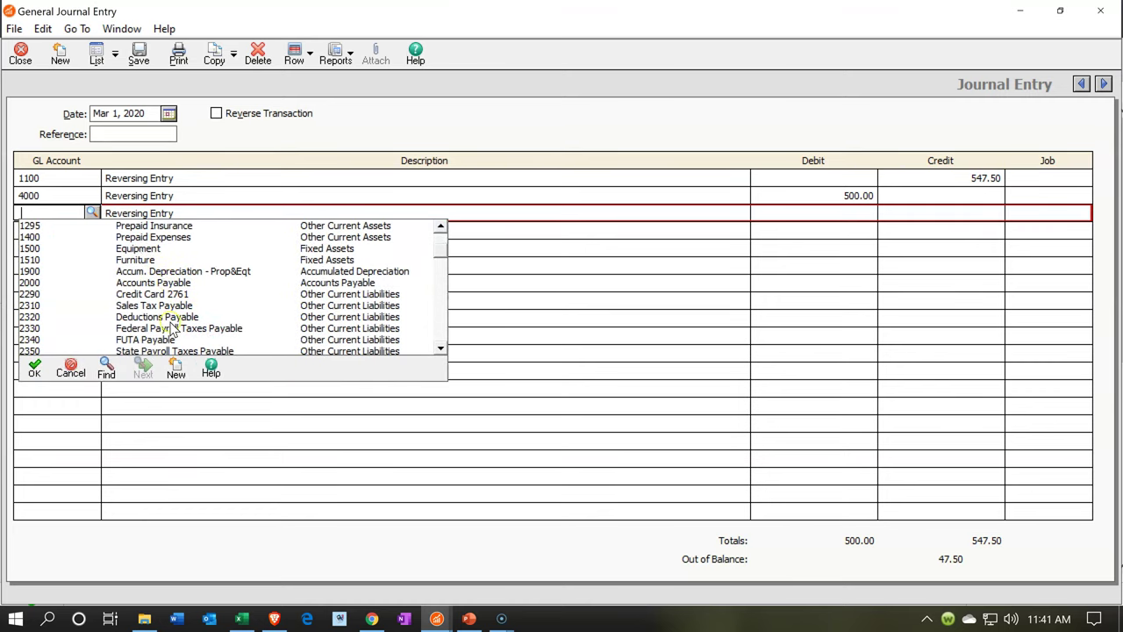
pyautogui.doubleClick(160, 306)
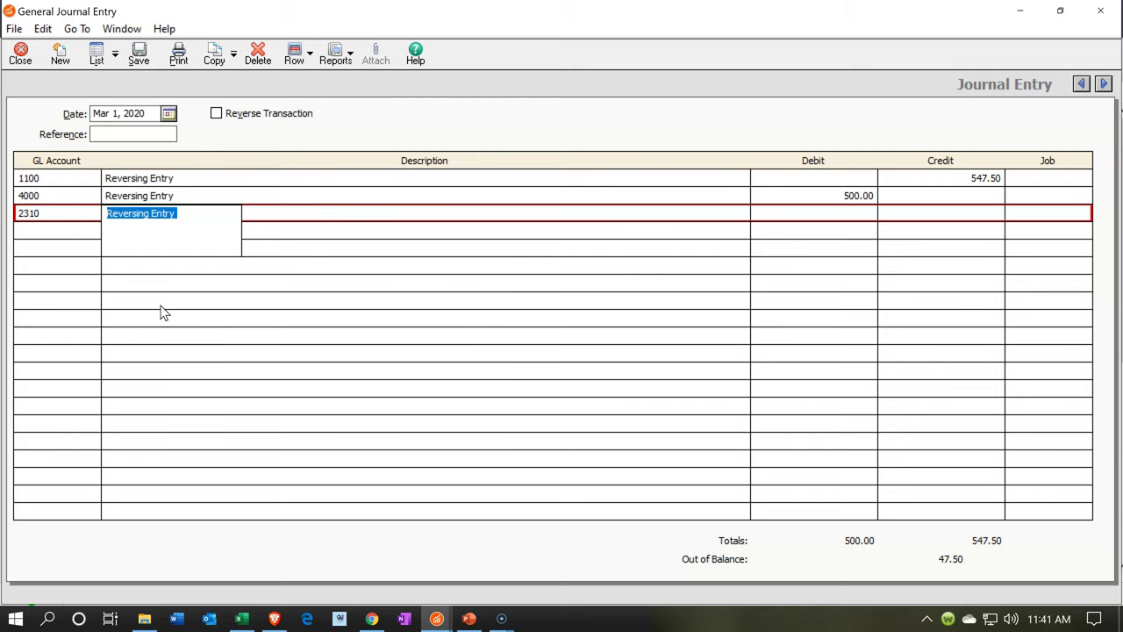